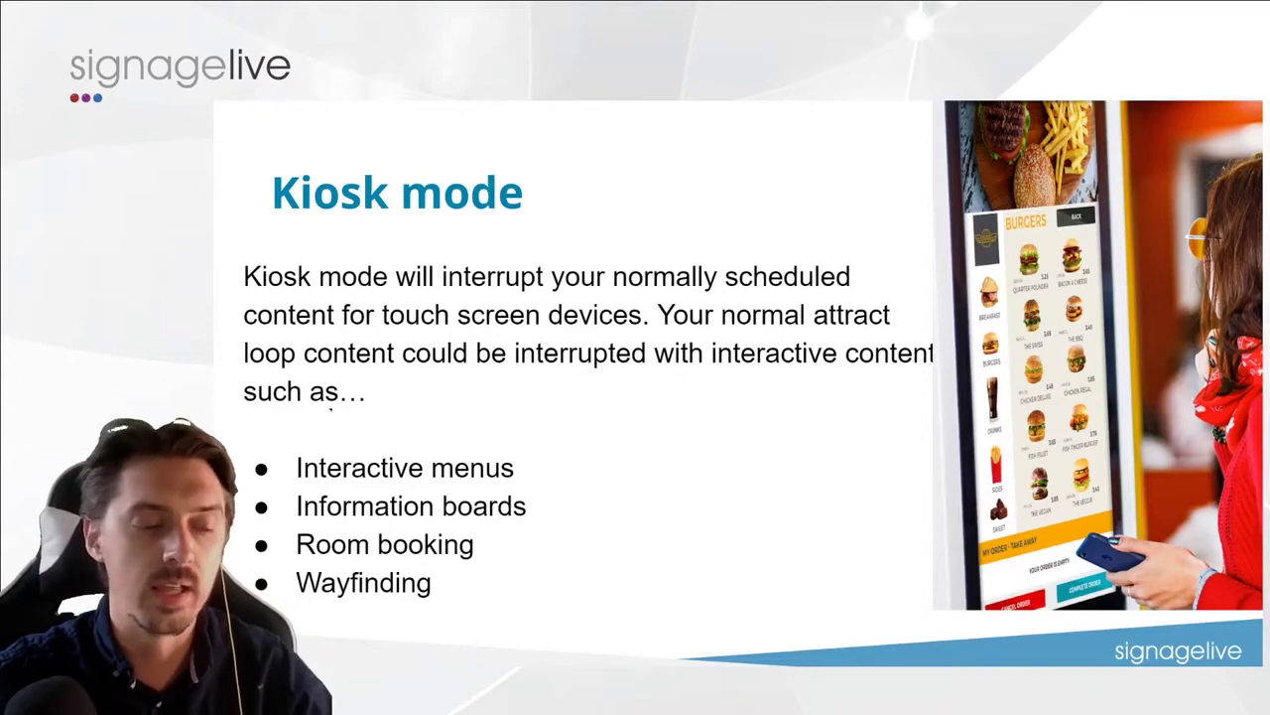
Exit the slideshow and switch to the Signagelive Player Dashboard tab.
{"action": "key", "text": "Escape"}
{"action": "left_click", "coordinate": [407, 107]}
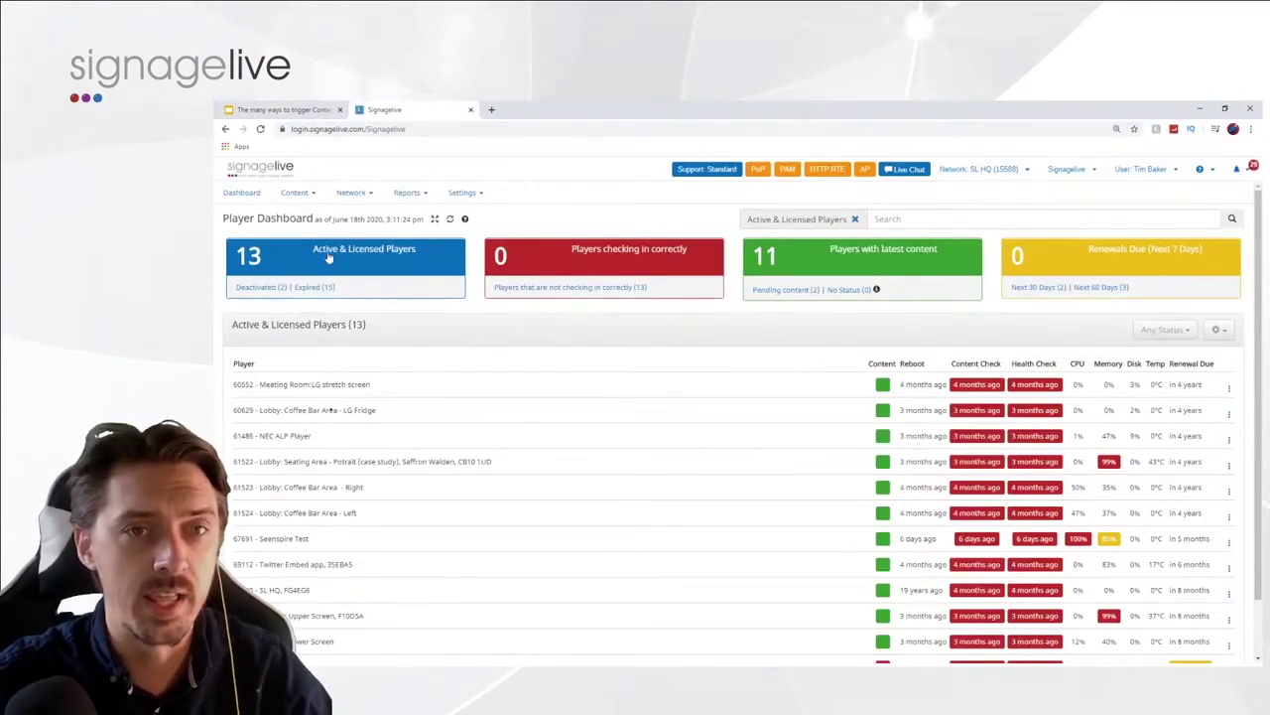
Go to Content > Publish to open the three-step Publish page.
{"action": "left_click", "coordinate": [293, 193]}
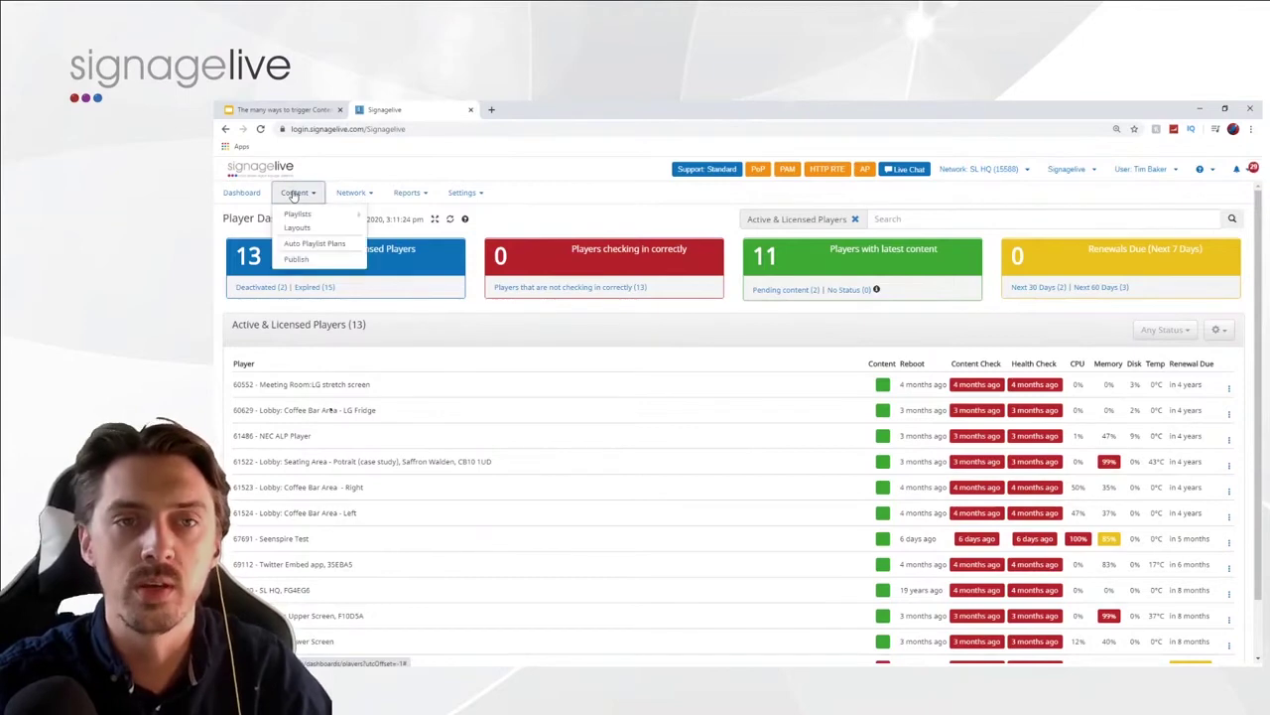
{"action": "left_click", "coordinate": [352, 264]}
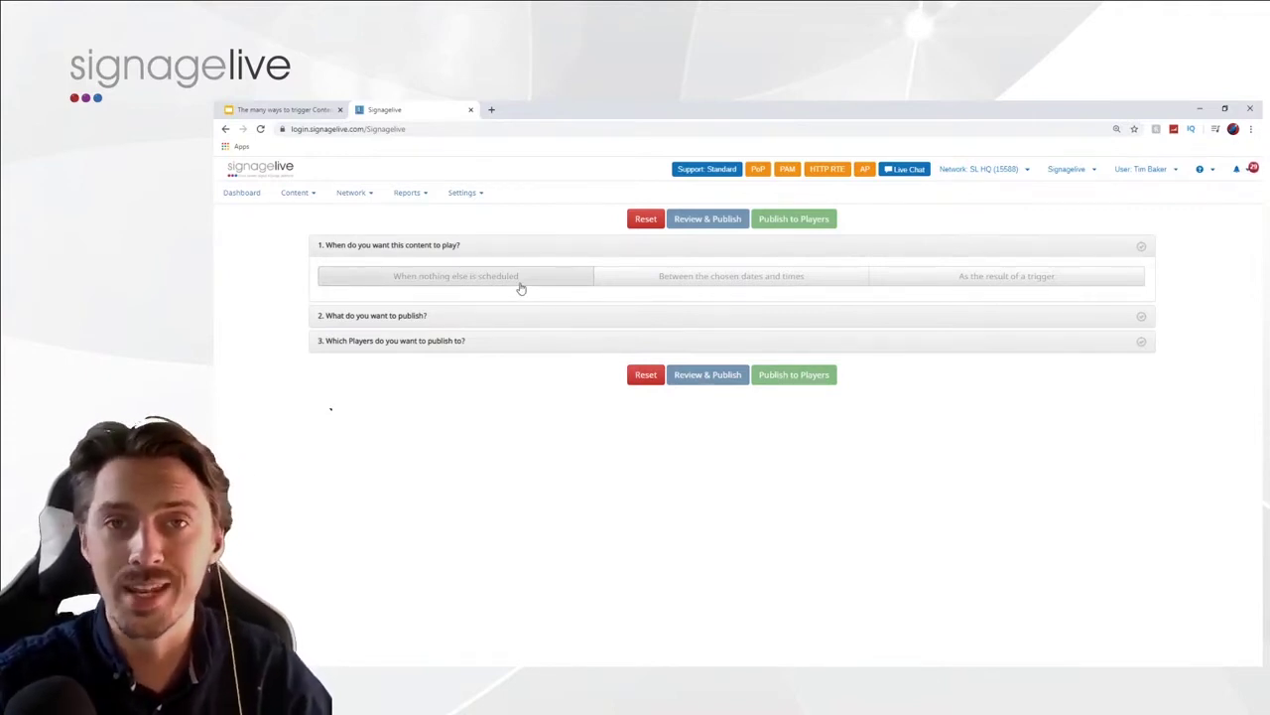
Change the schedule from chosen dates and times to play as the result of a trigger.
{"action": "left_click", "coordinate": [747, 278]}
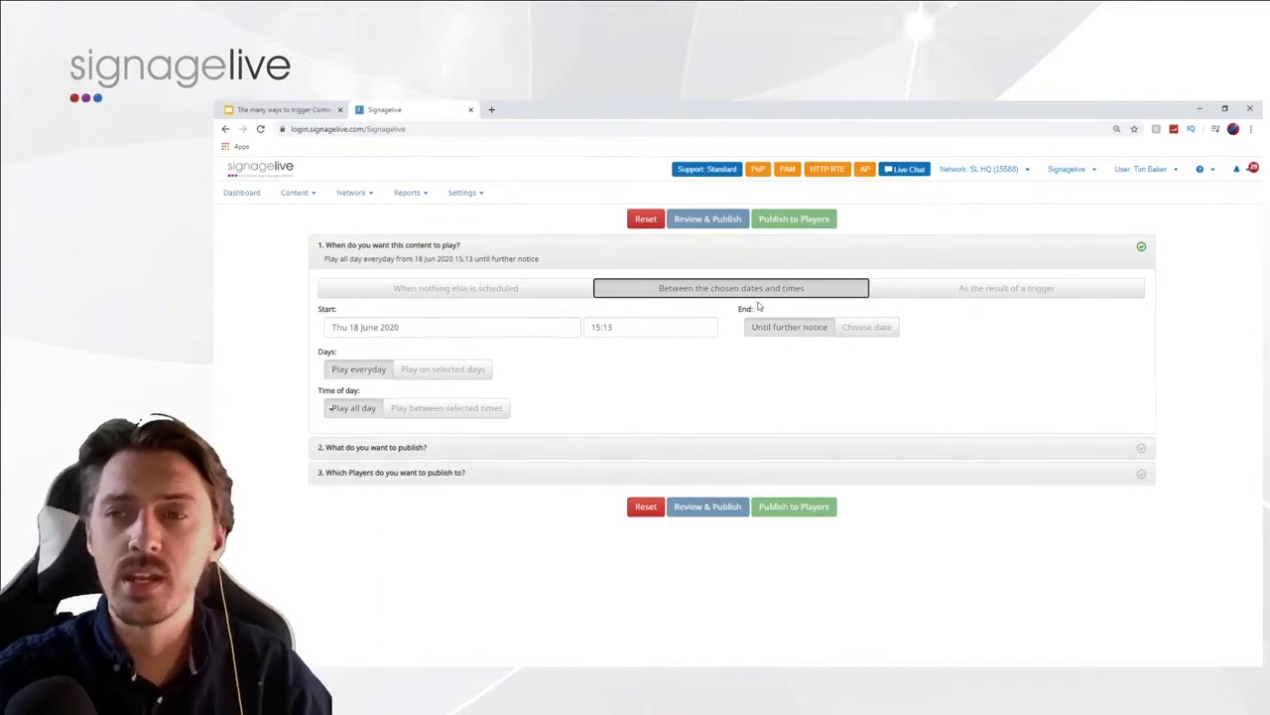
{"action": "left_click", "coordinate": [976, 290]}
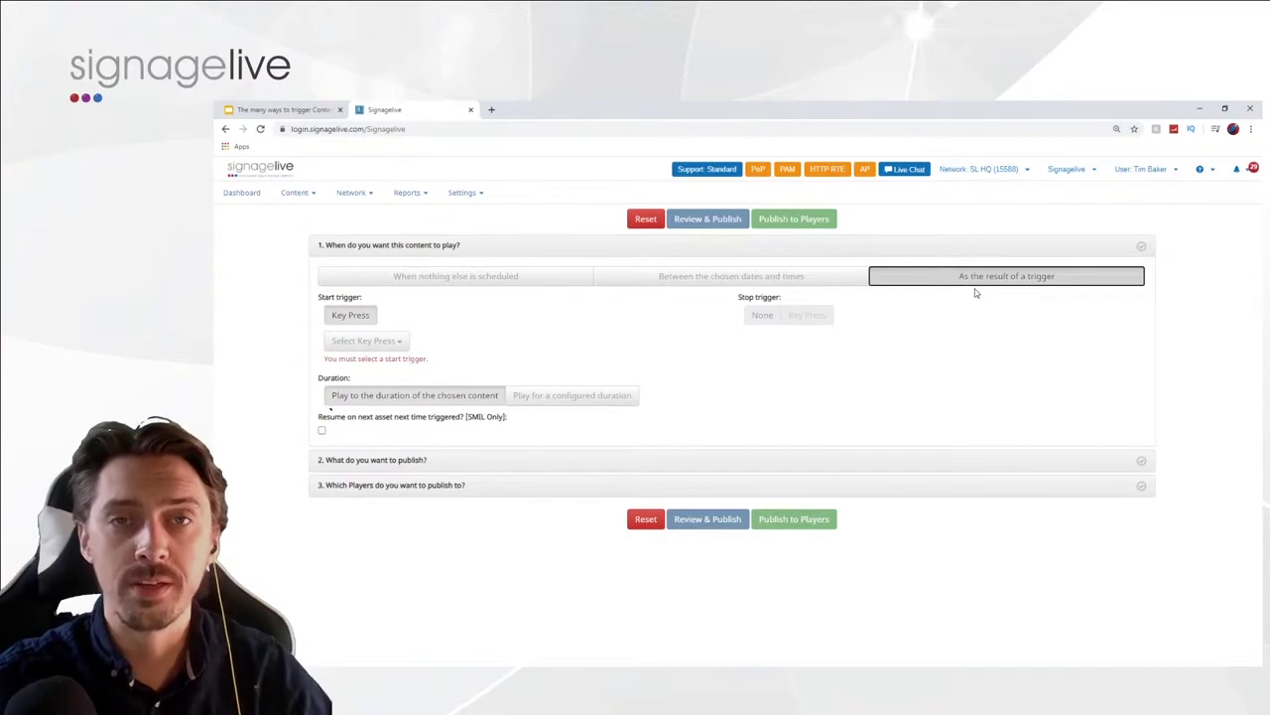
Choose T from the Key Press list as the start trigger.
{"action": "left_click", "coordinate": [402, 339]}
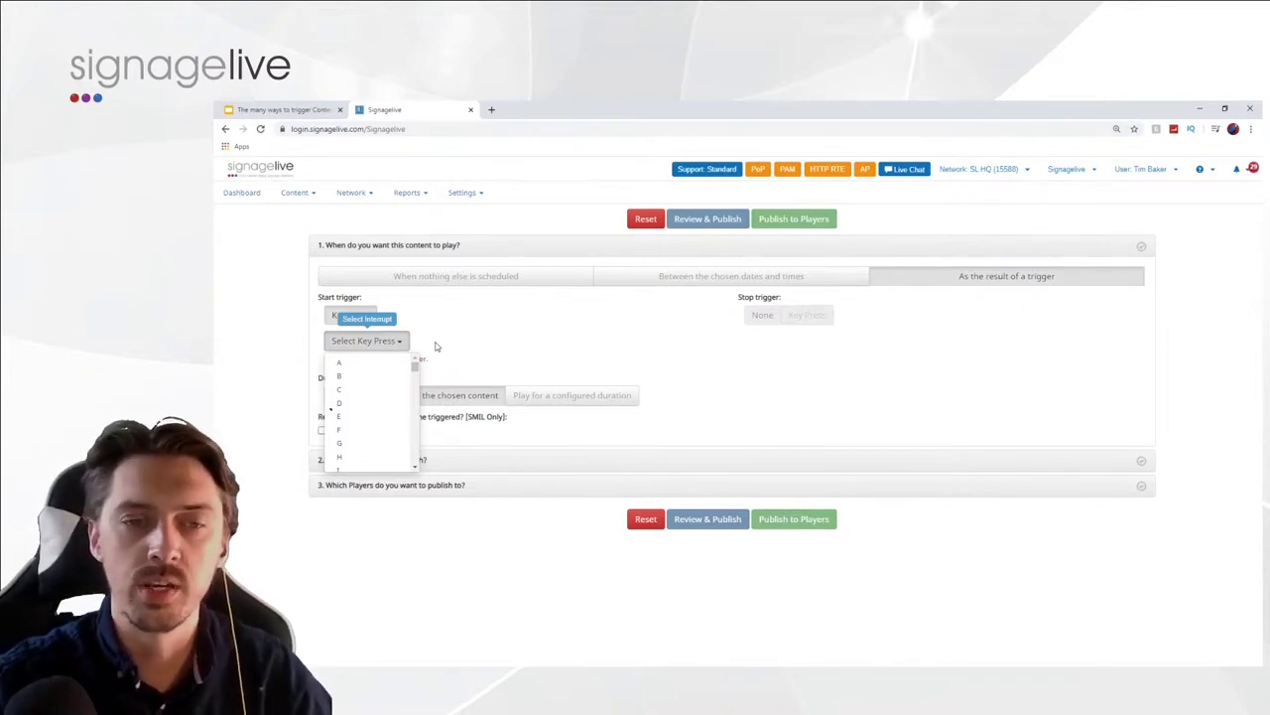
{"action": "left_click_drag", "start_coordinate": [415, 365], "coordinate": [416, 377]}
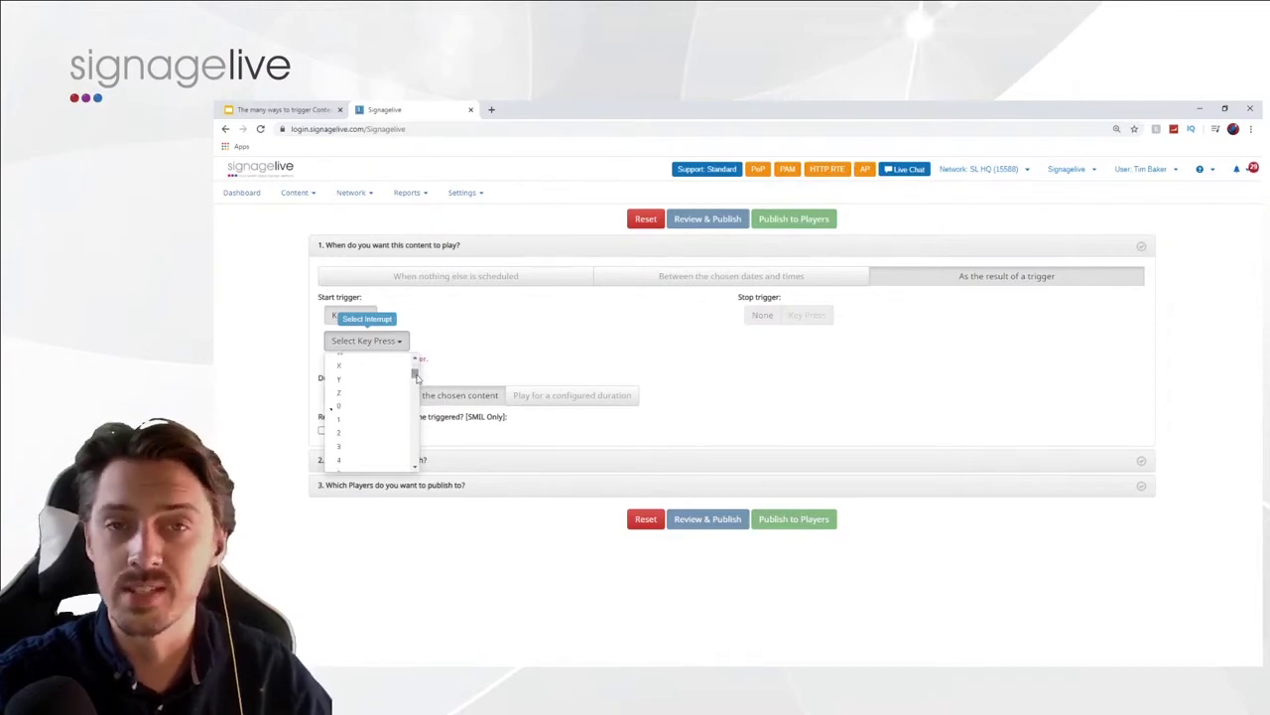
{"action": "scroll", "coordinate": [391, 407], "scroll_direction": "down", "scroll_amount": 3}
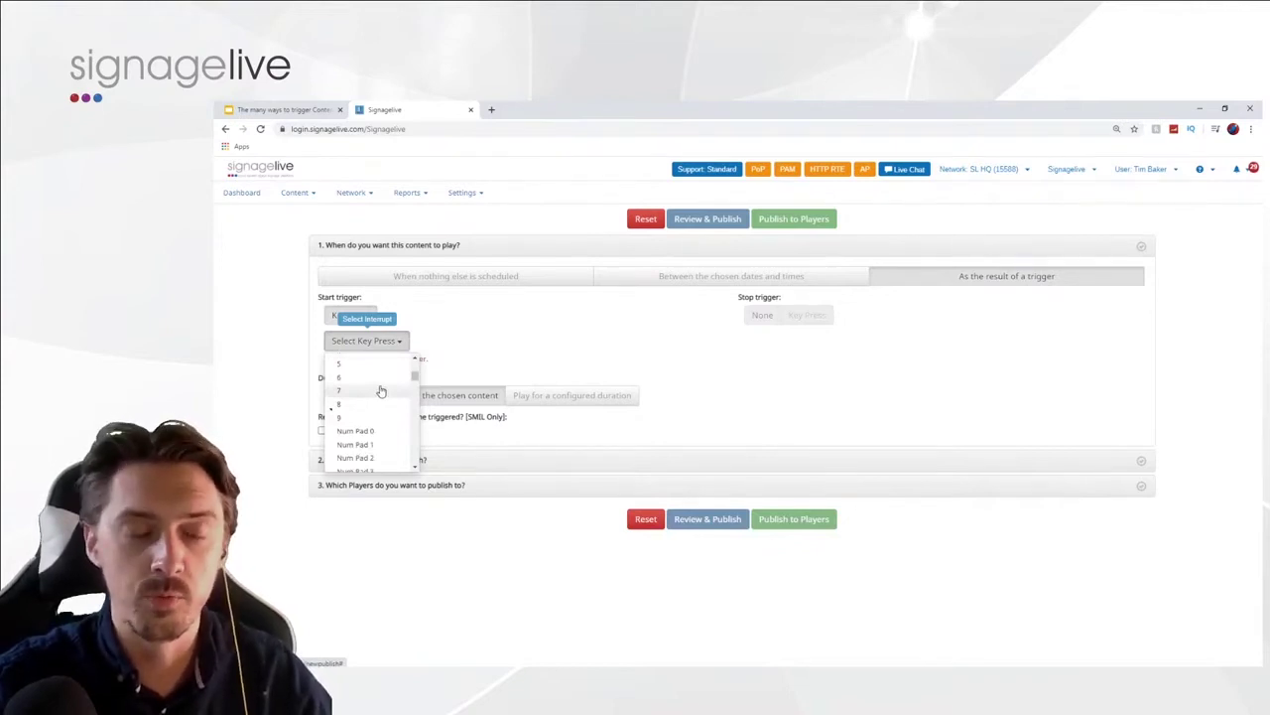
{"action": "scroll", "coordinate": [380, 391], "scroll_direction": "down", "scroll_amount": 6}
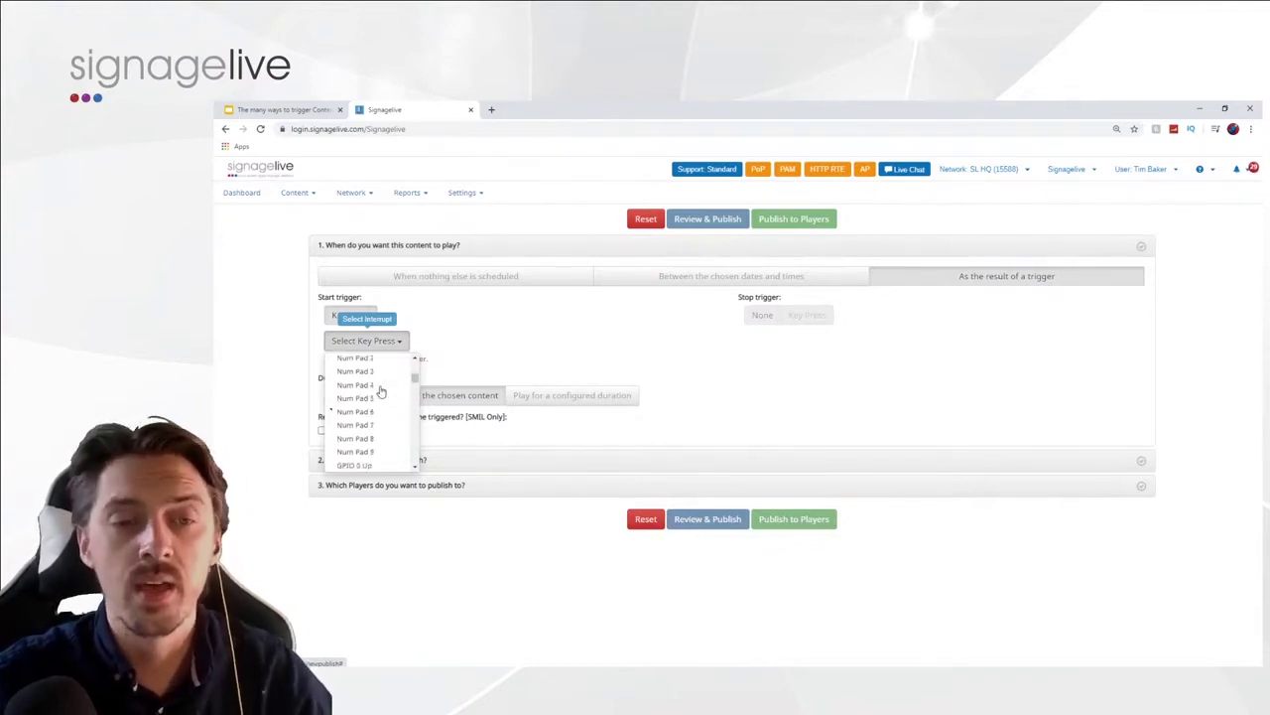
{"action": "scroll", "coordinate": [380, 391], "scroll_direction": "down", "scroll_amount": 5}
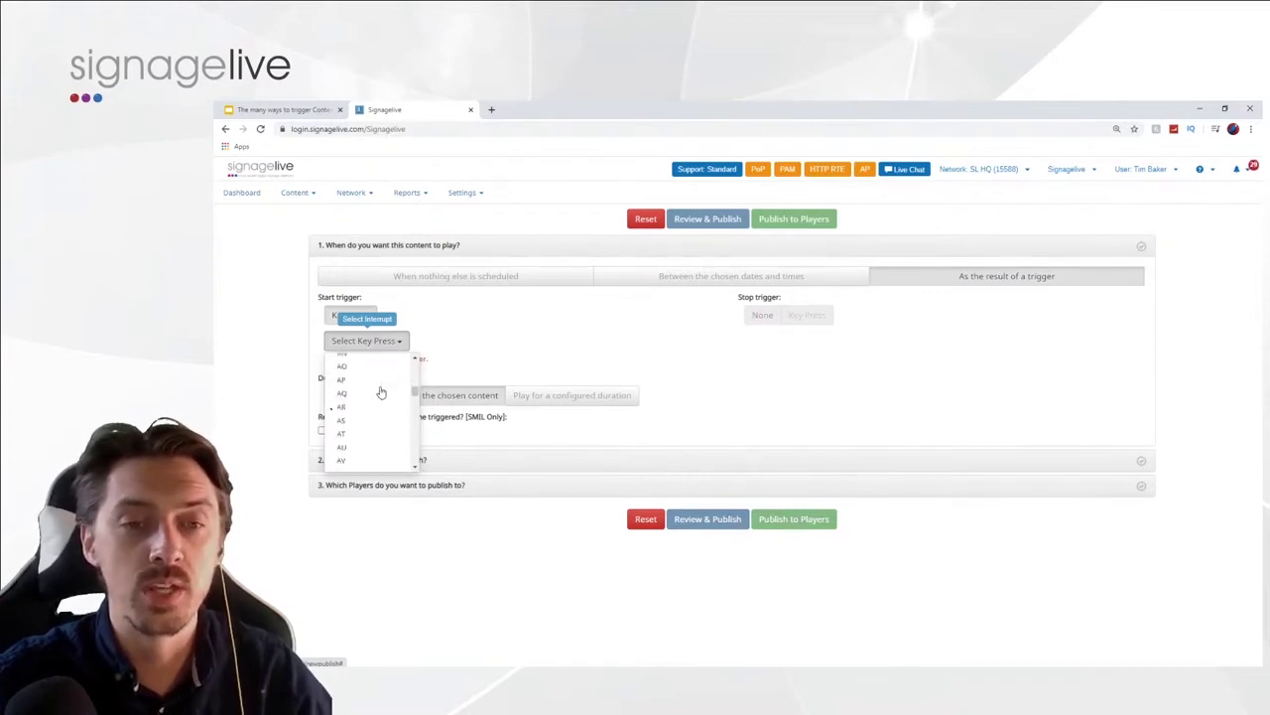
{"action": "scroll", "coordinate": [381, 391], "scroll_direction": "down", "scroll_amount": 8}
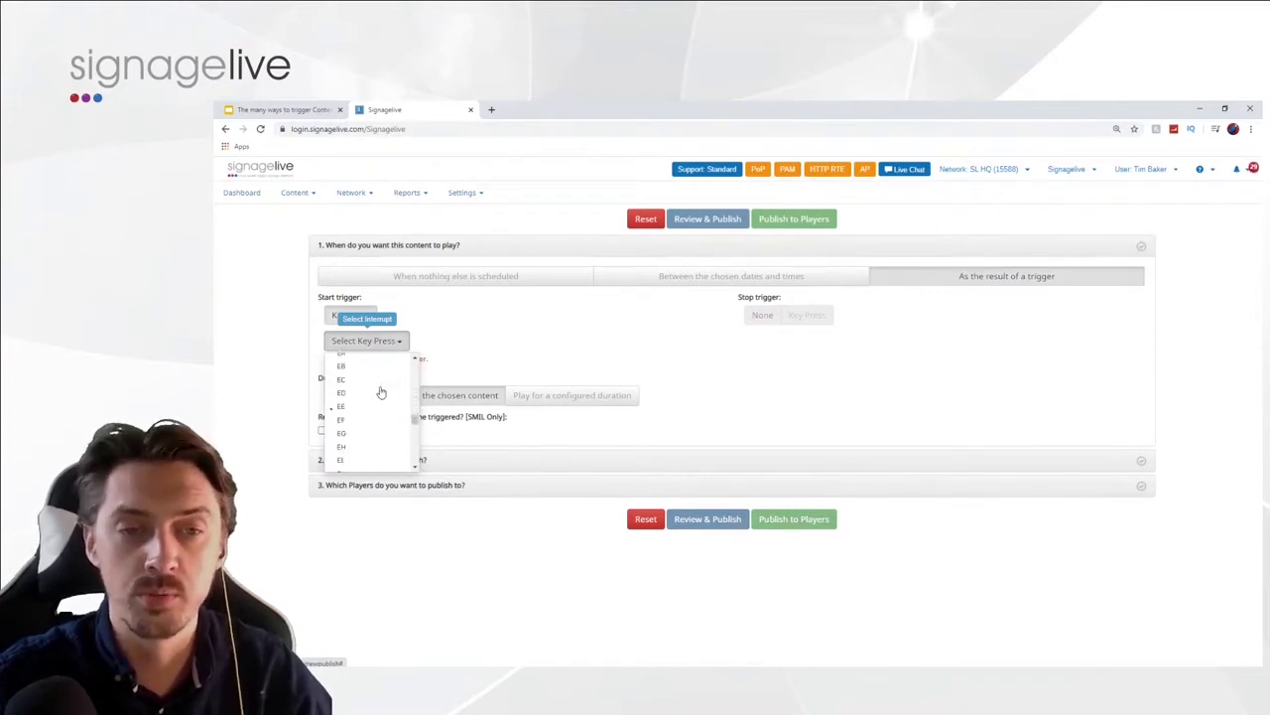
{"action": "scroll", "coordinate": [380, 391], "scroll_direction": "down", "scroll_amount": 10}
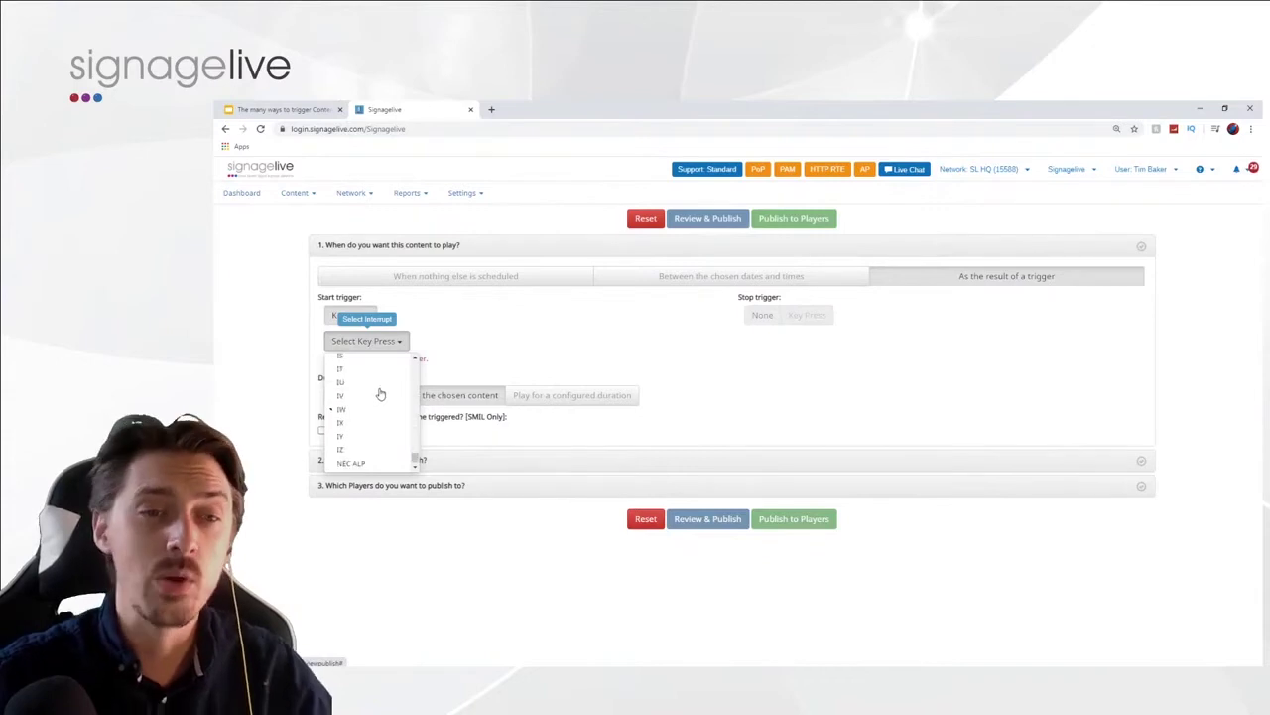
{"action": "scroll", "coordinate": [372, 406], "scroll_direction": "up", "scroll_amount": 4}
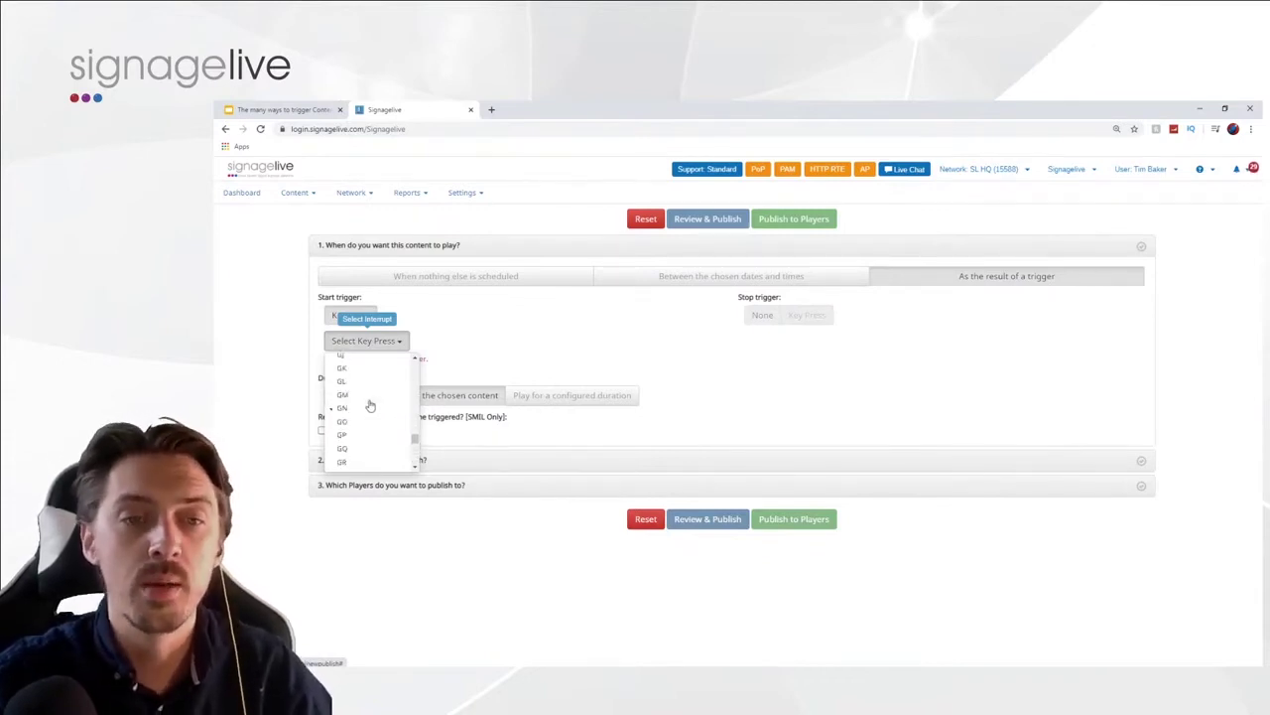
{"action": "scroll", "coordinate": [370, 406], "scroll_direction": "up", "scroll_amount": 6}
{"action": "scroll", "coordinate": [370, 406], "scroll_direction": "up", "scroll_amount": 5}
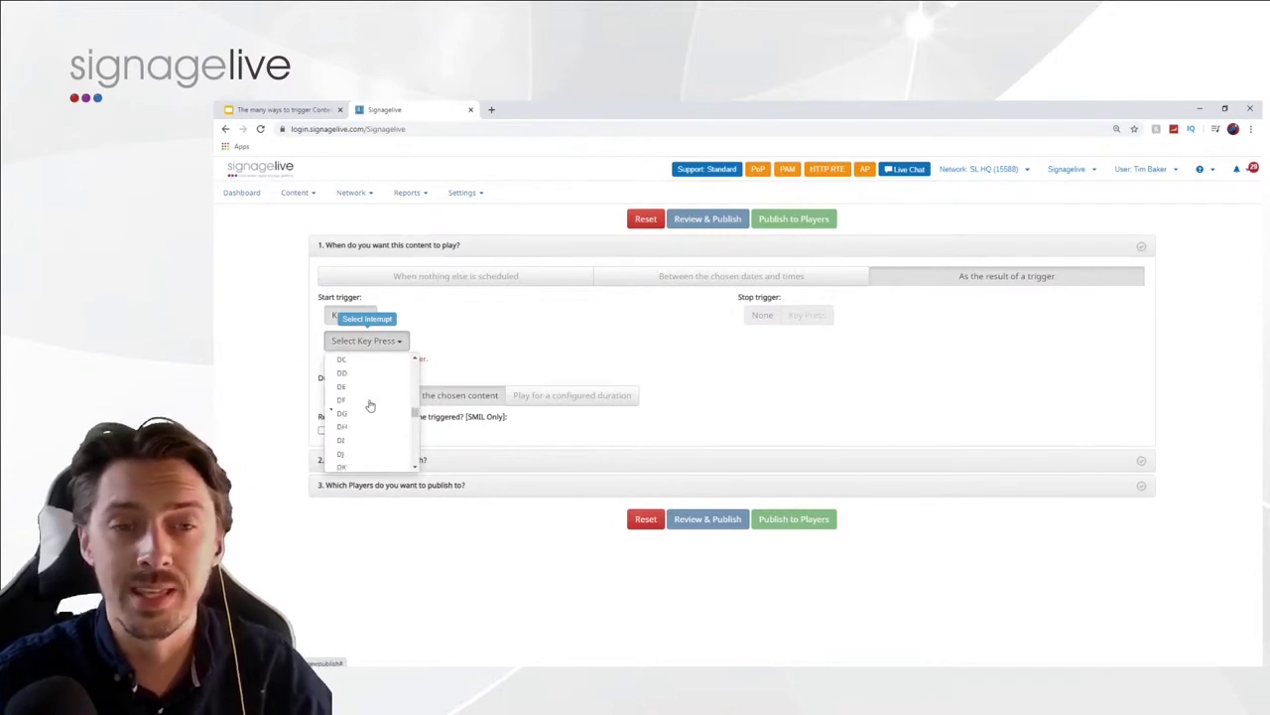
{"action": "scroll", "coordinate": [371, 405], "scroll_direction": "up", "scroll_amount": 4}
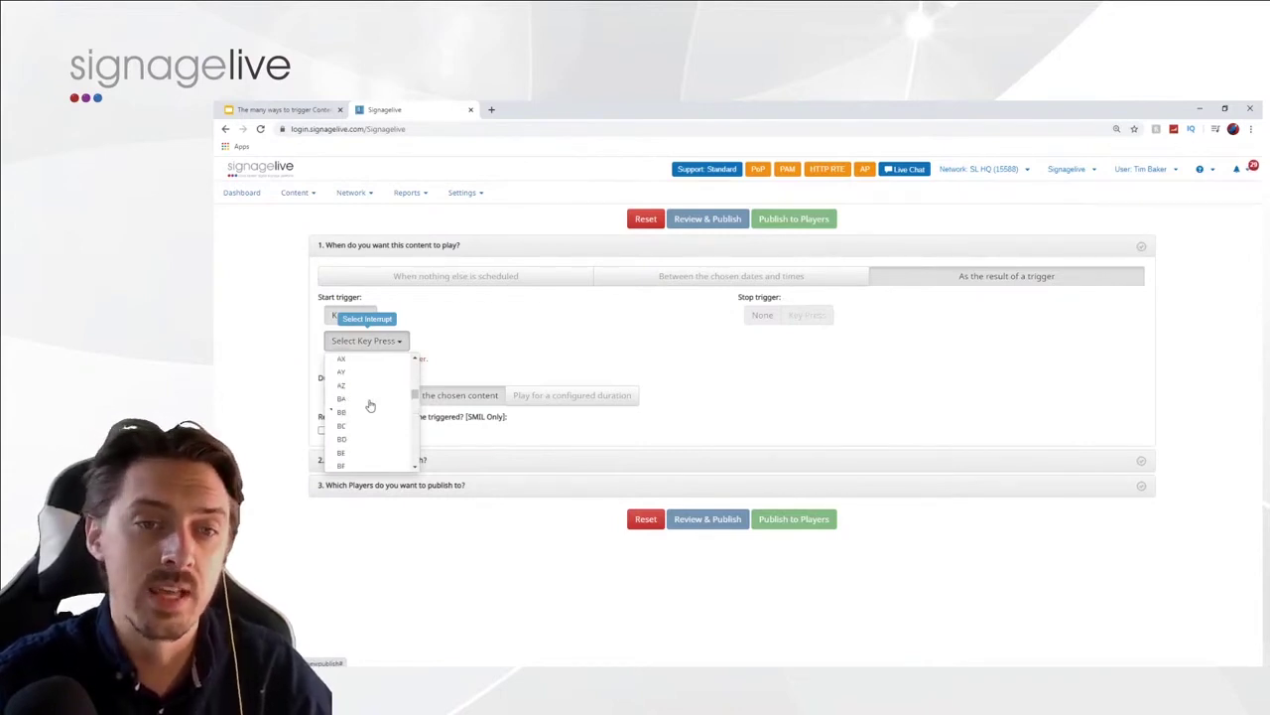
{"action": "scroll", "coordinate": [370, 406], "scroll_direction": "up", "scroll_amount": 5}
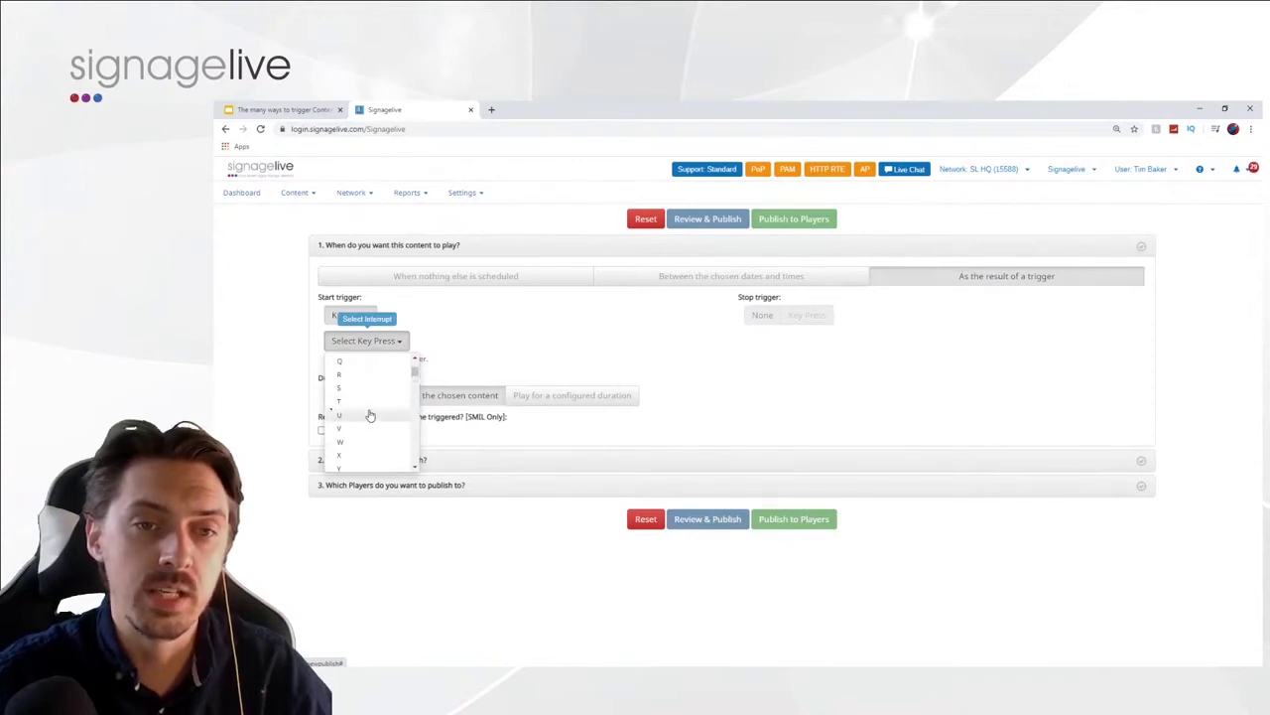
{"action": "left_click", "coordinate": [370, 403]}
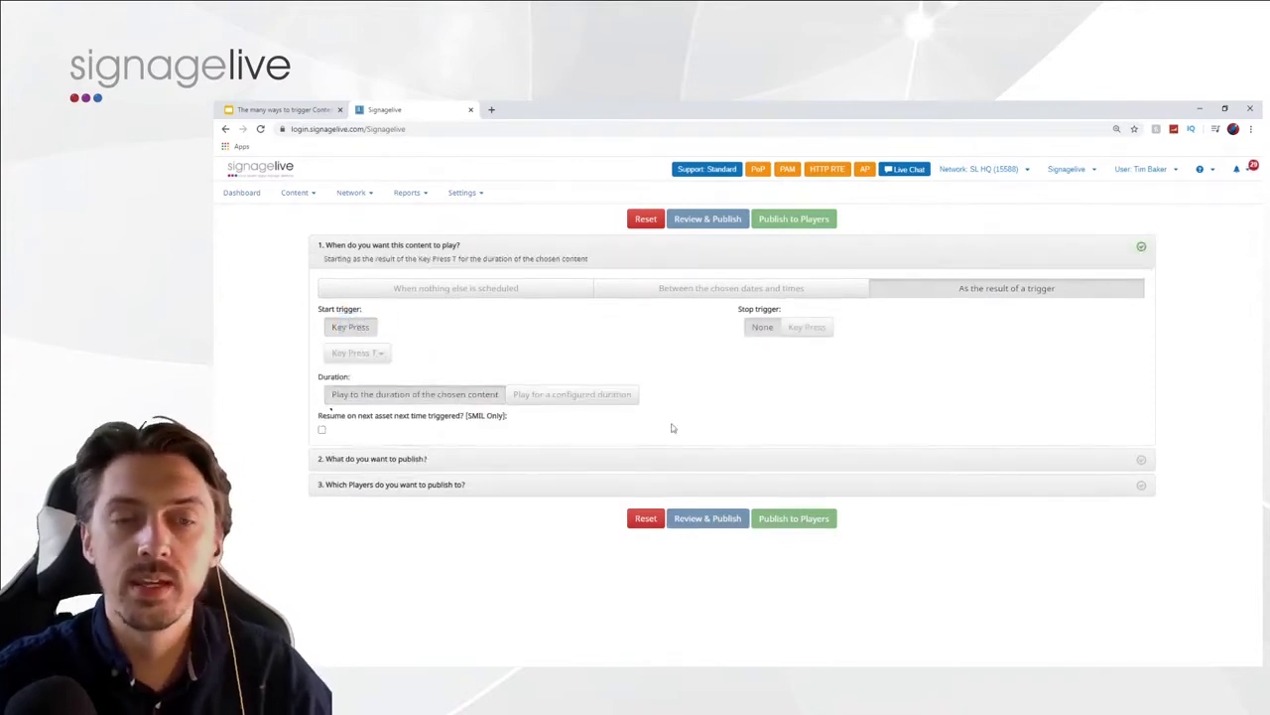
Set the stop trigger to None and play for a configured 00:00:10, then expand step 2.
{"action": "left_click", "coordinate": [807, 328]}
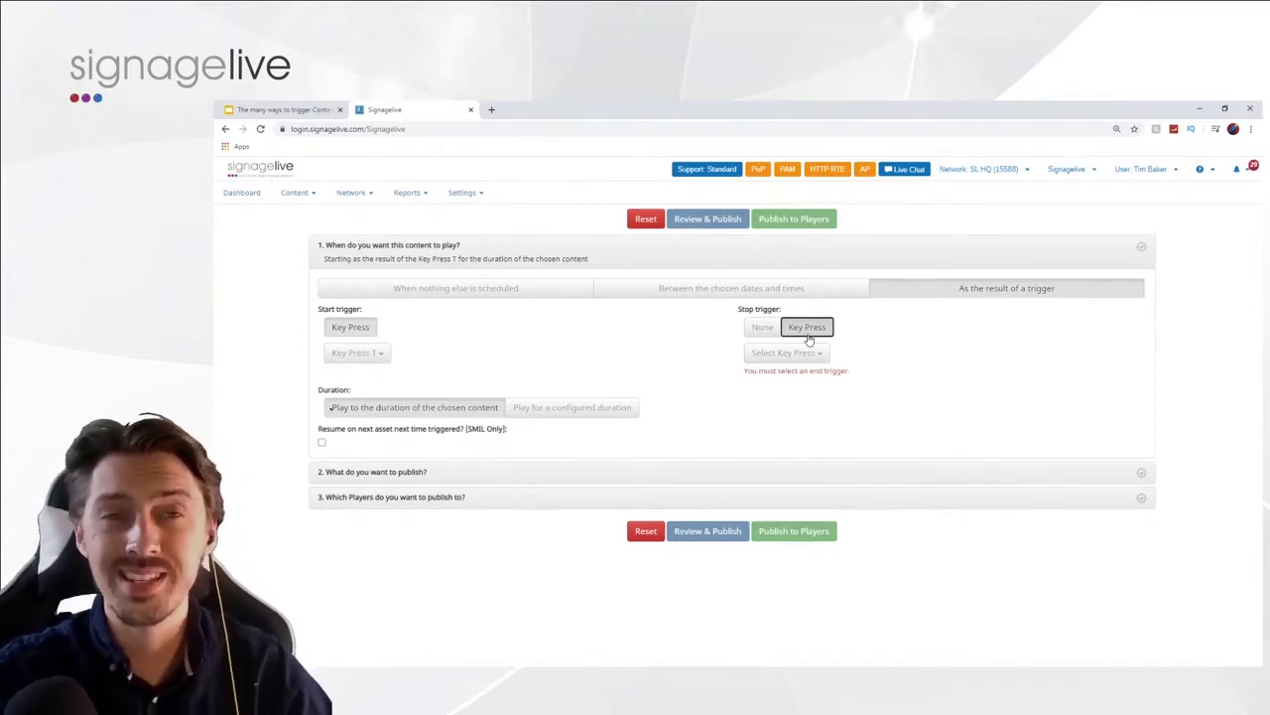
{"action": "left_click", "coordinate": [762, 327]}
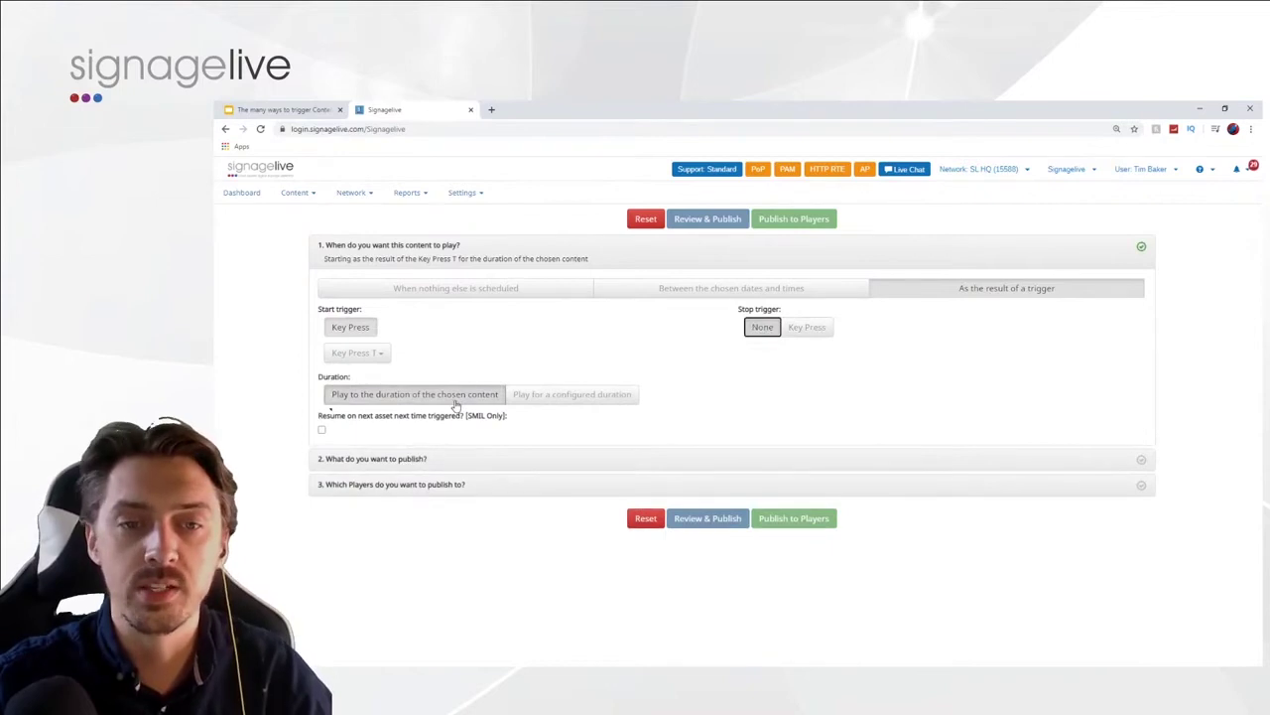
{"action": "left_click", "coordinate": [538, 402]}
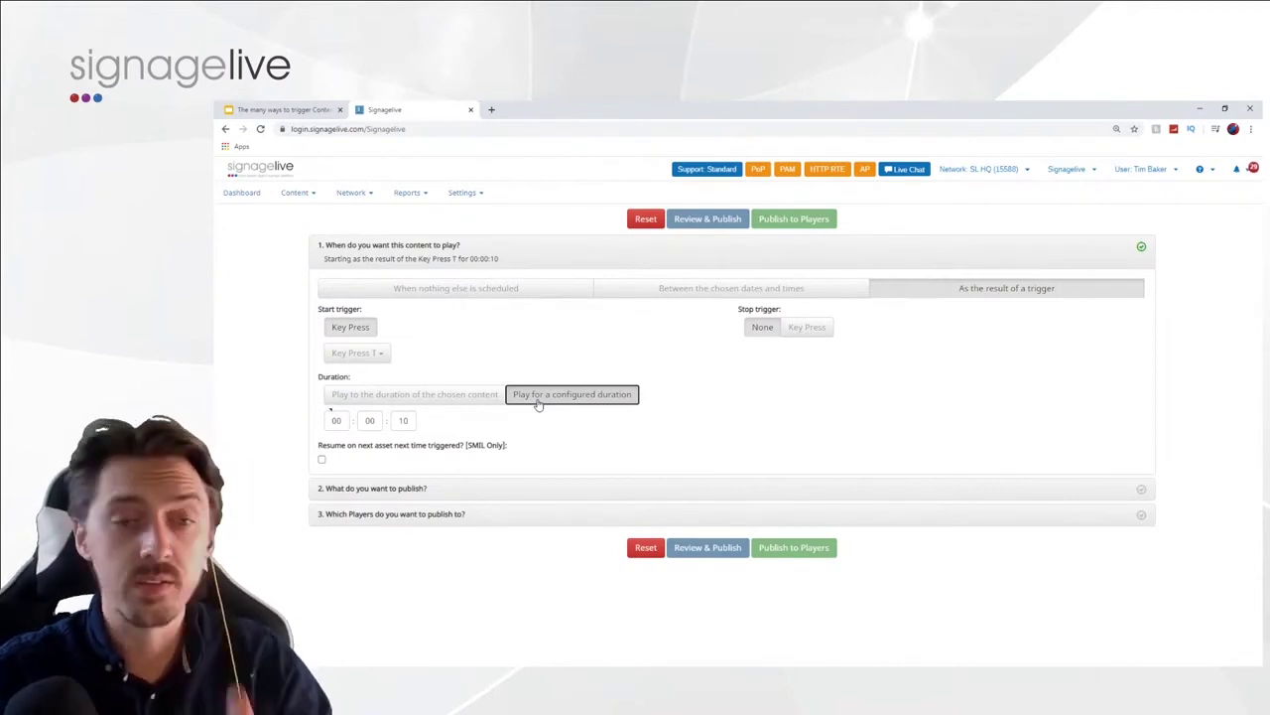
{"action": "left_click", "coordinate": [389, 489]}
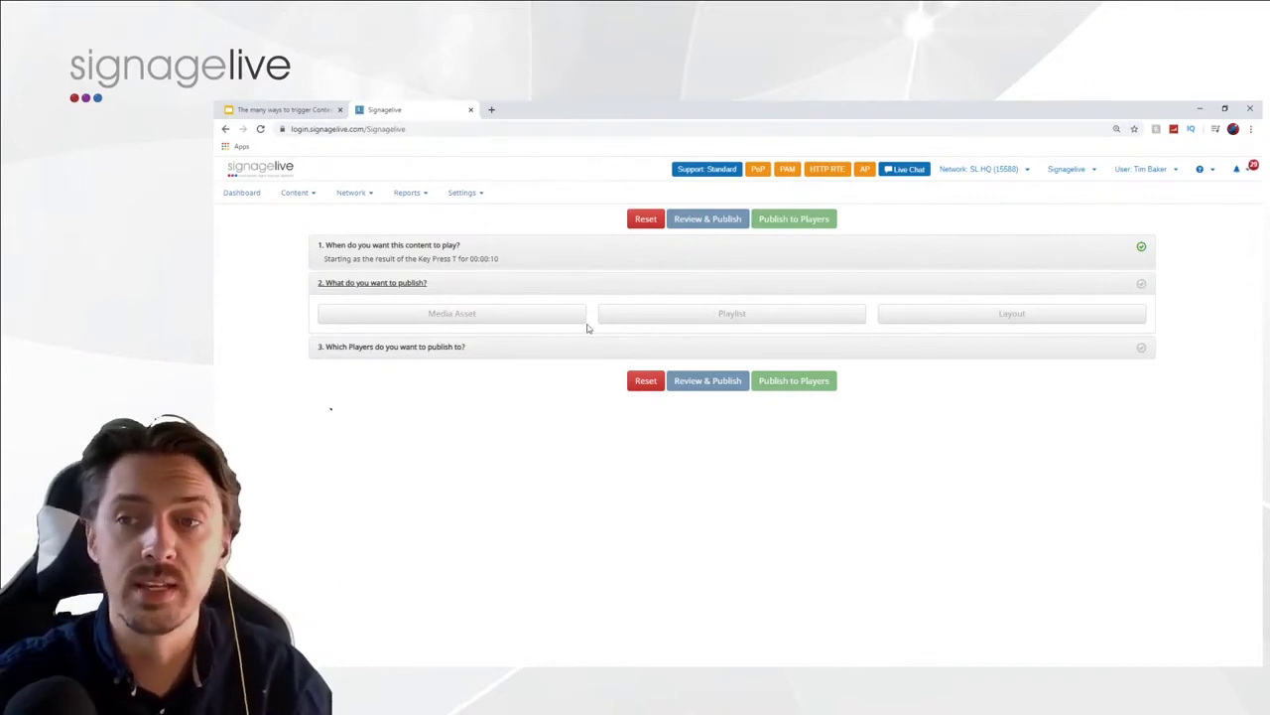
Expand step 3 to choose which players to publish to.
{"action": "left_click", "coordinate": [462, 348]}
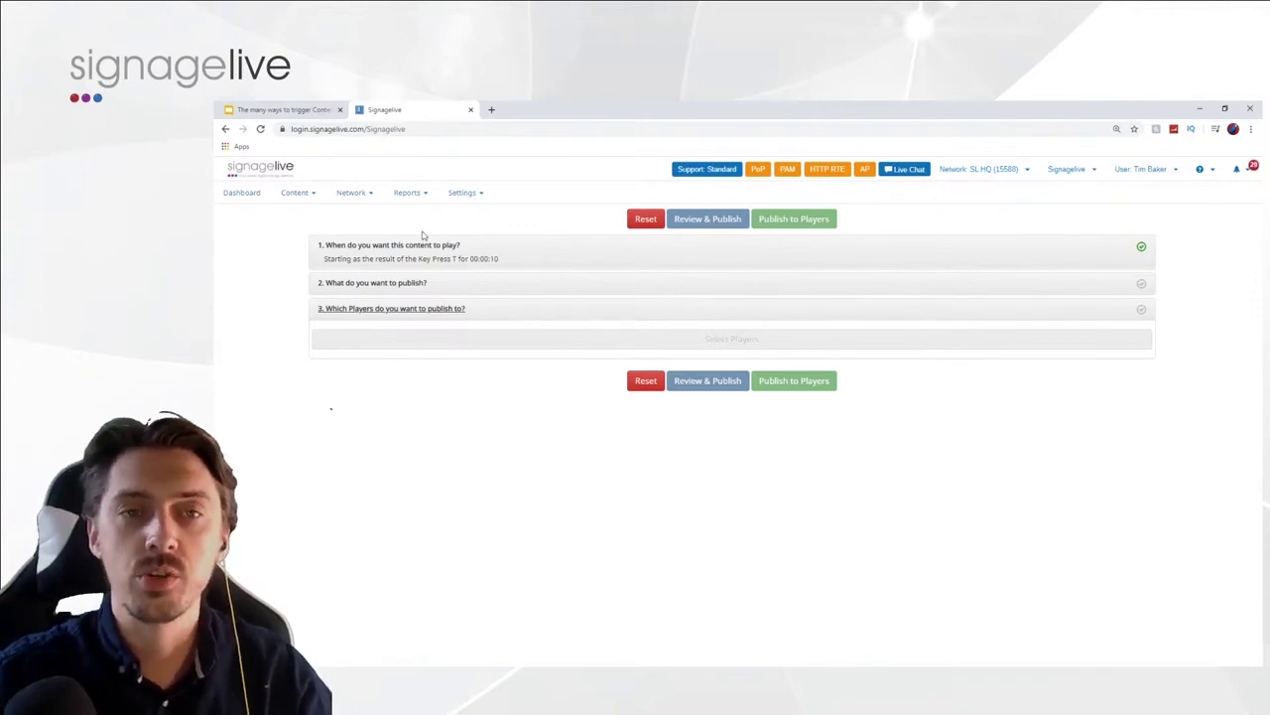
Go to Content > Playlists > Create/Edit and discard the unpublished trigger publication.
{"action": "left_click", "coordinate": [325, 194]}
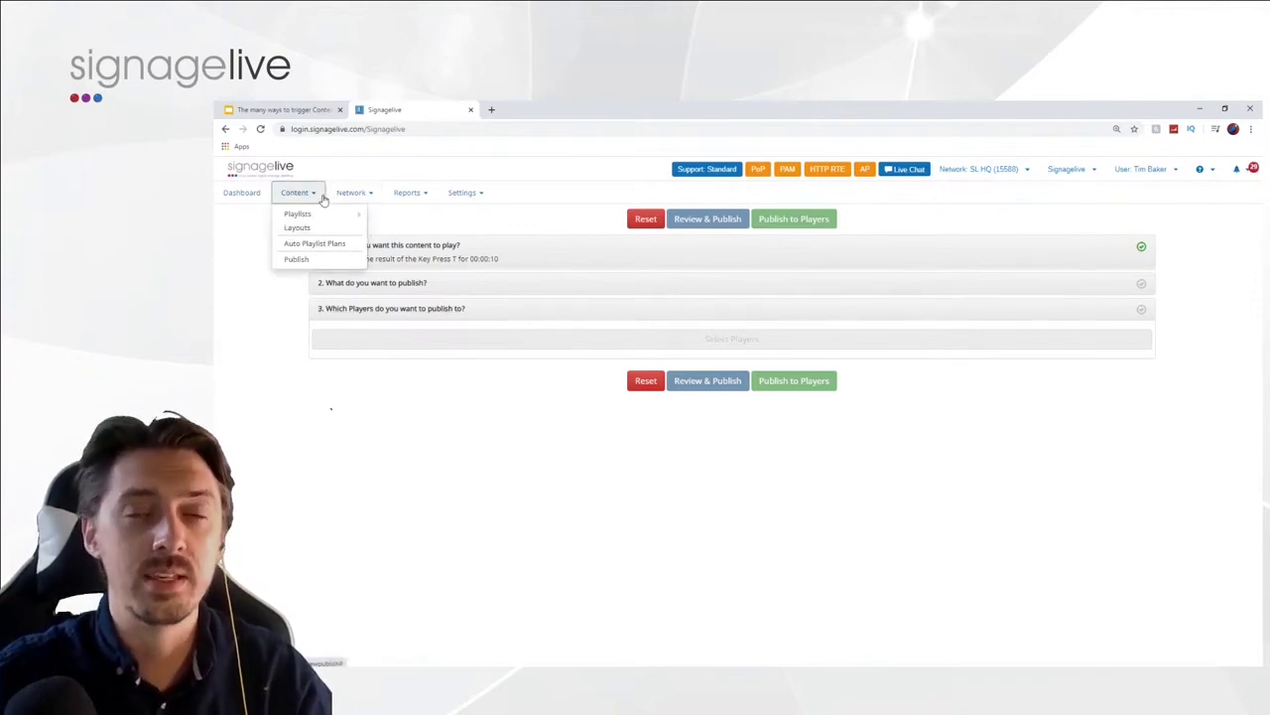
{"action": "mouse_move", "coordinate": [323, 215]}
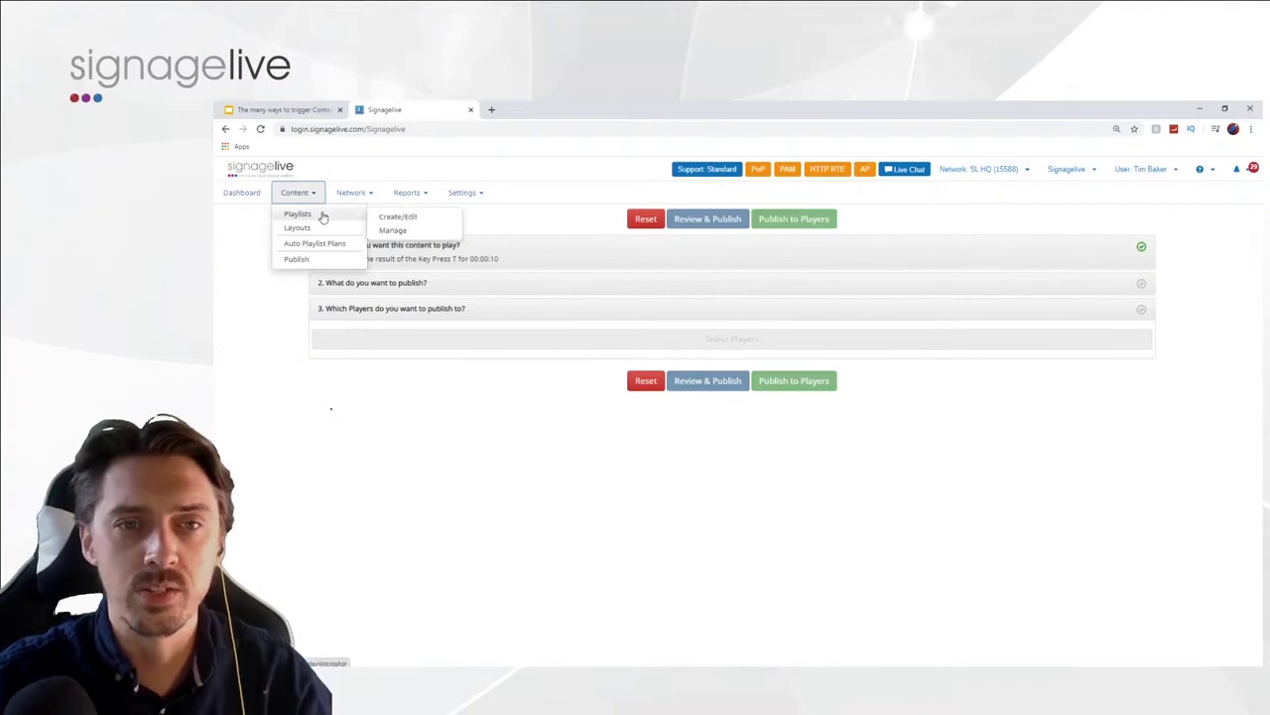
{"action": "left_click", "coordinate": [448, 225]}
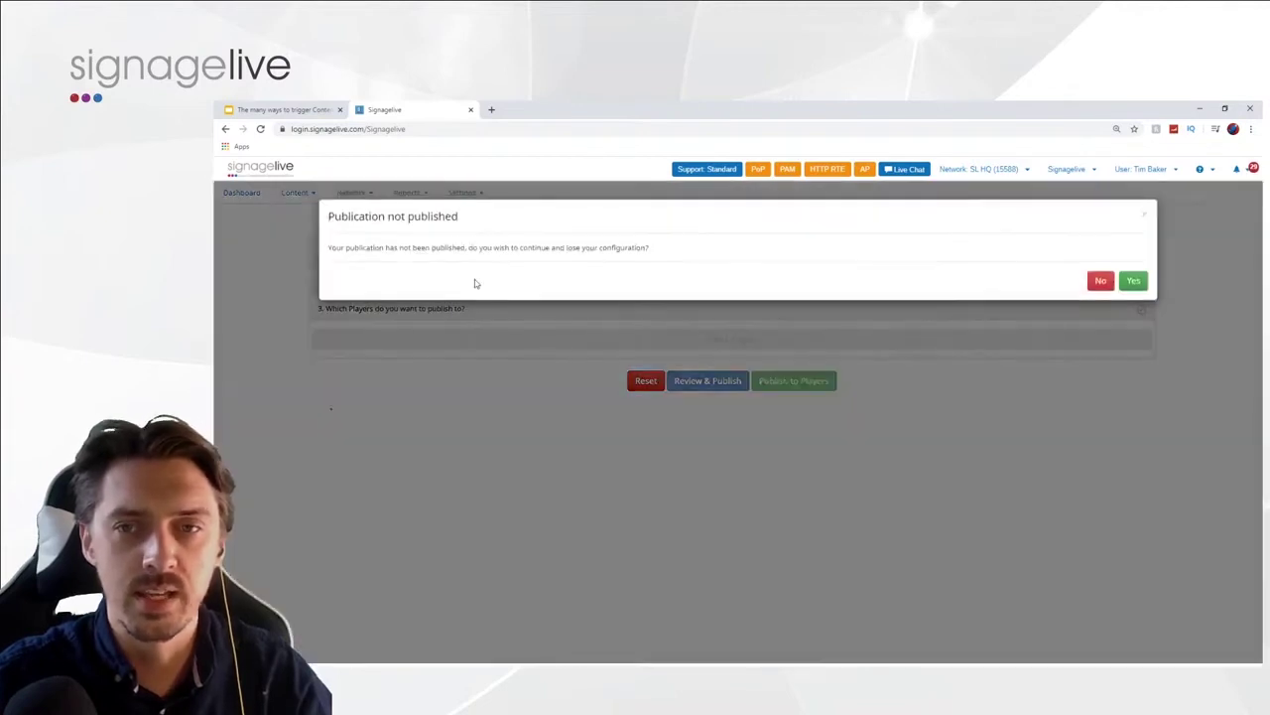
{"action": "left_click", "coordinate": [1148, 286]}
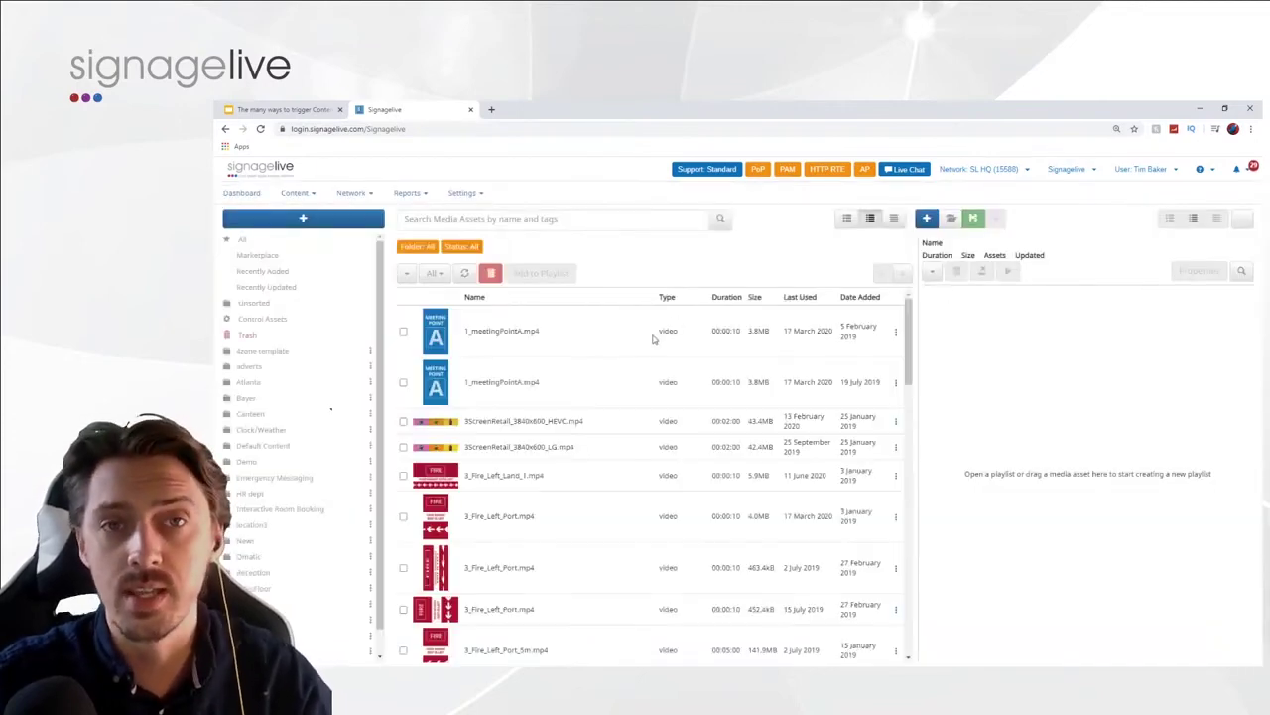
Add 3_Fire_Left_Land_1.mp4 to a new playlist, review its item settings, and open its library properties.
{"action": "left_click_drag", "start_coordinate": [499, 478], "coordinate": [1089, 471]}
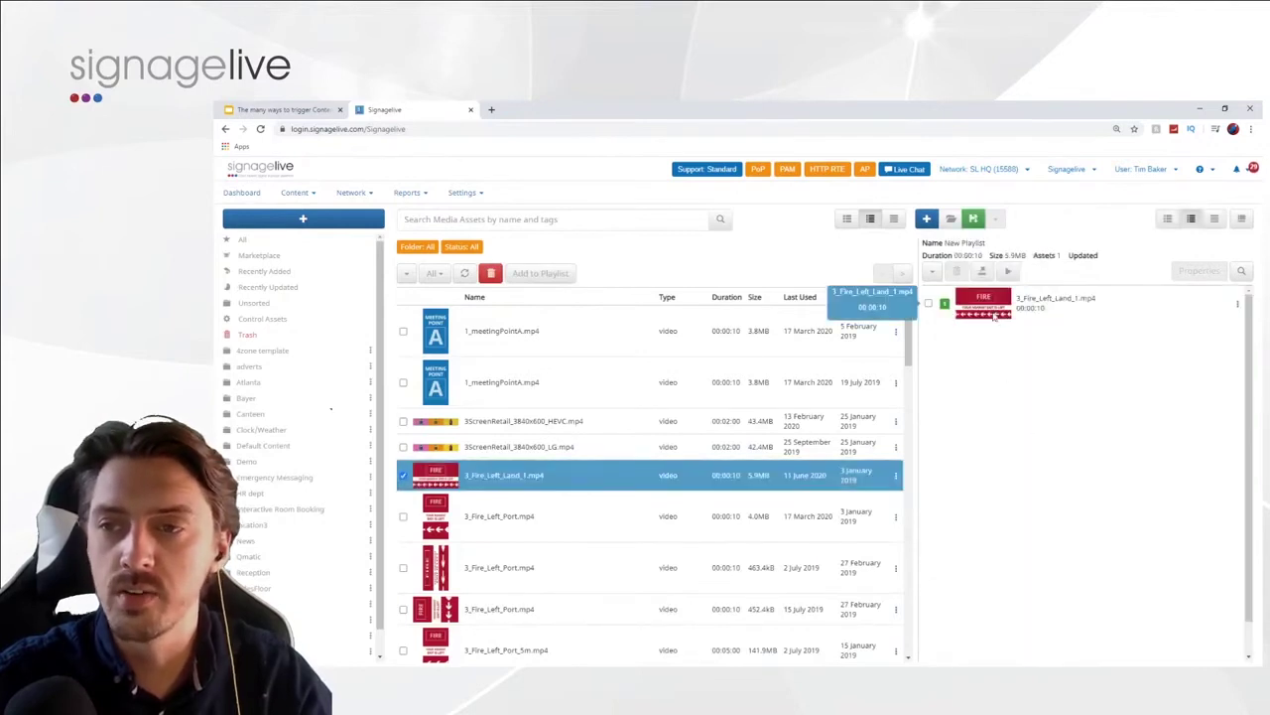
{"action": "double_click", "coordinate": [994, 316]}
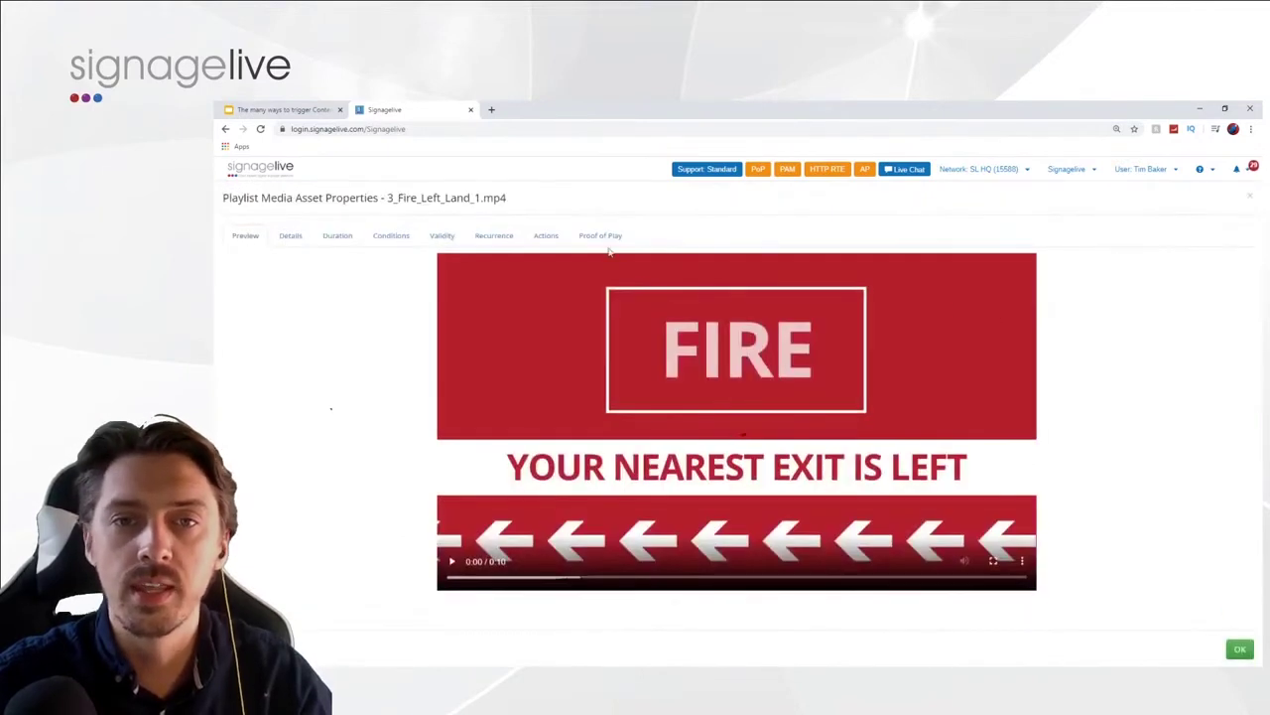
{"action": "left_click", "coordinate": [486, 236]}
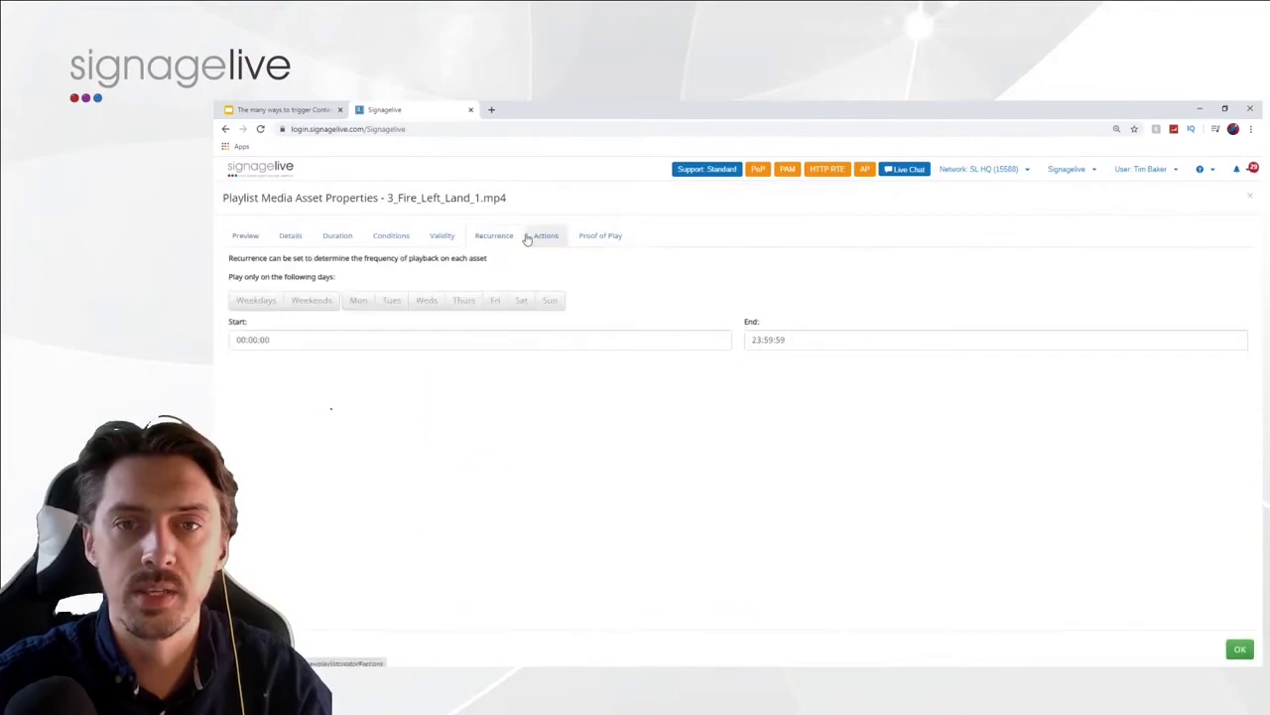
{"action": "left_click", "coordinate": [546, 238]}
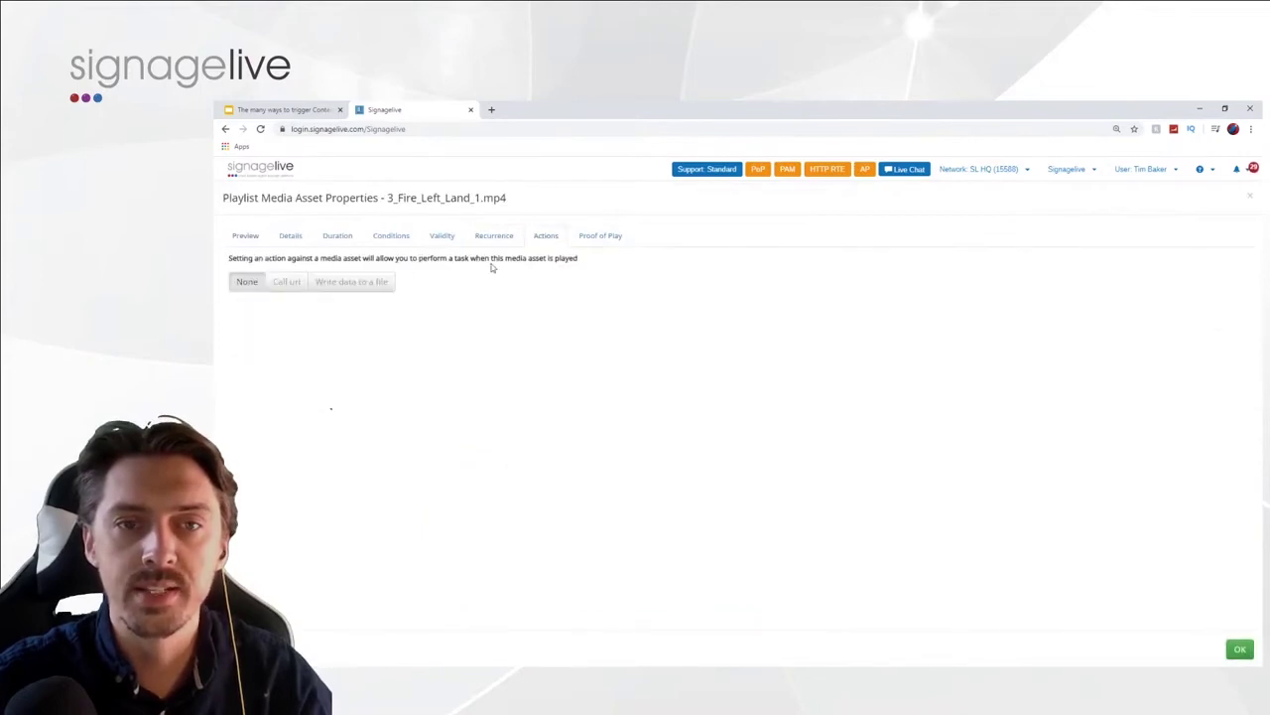
{"action": "left_click", "coordinate": [1248, 198]}
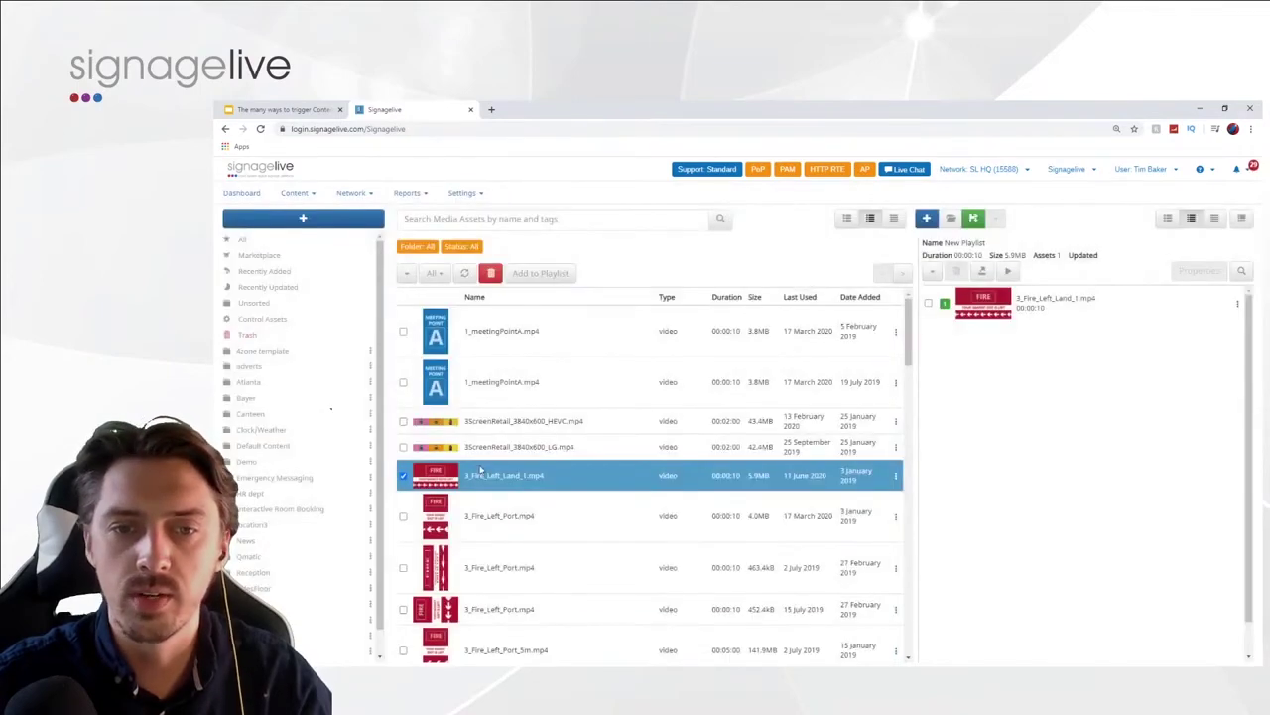
{"action": "double_click", "coordinate": [481, 473]}
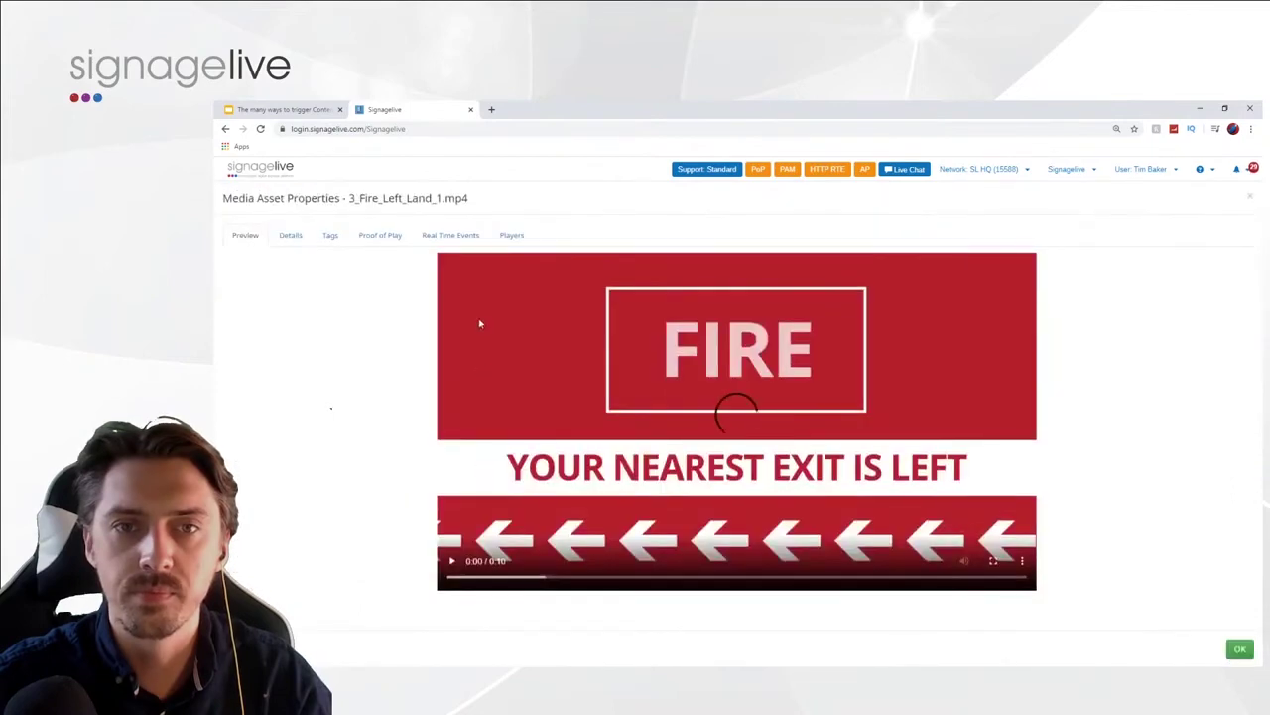
Add a new Custom Event on the fire-exit video's Real Time Events tab.
{"action": "left_click", "coordinate": [476, 242]}
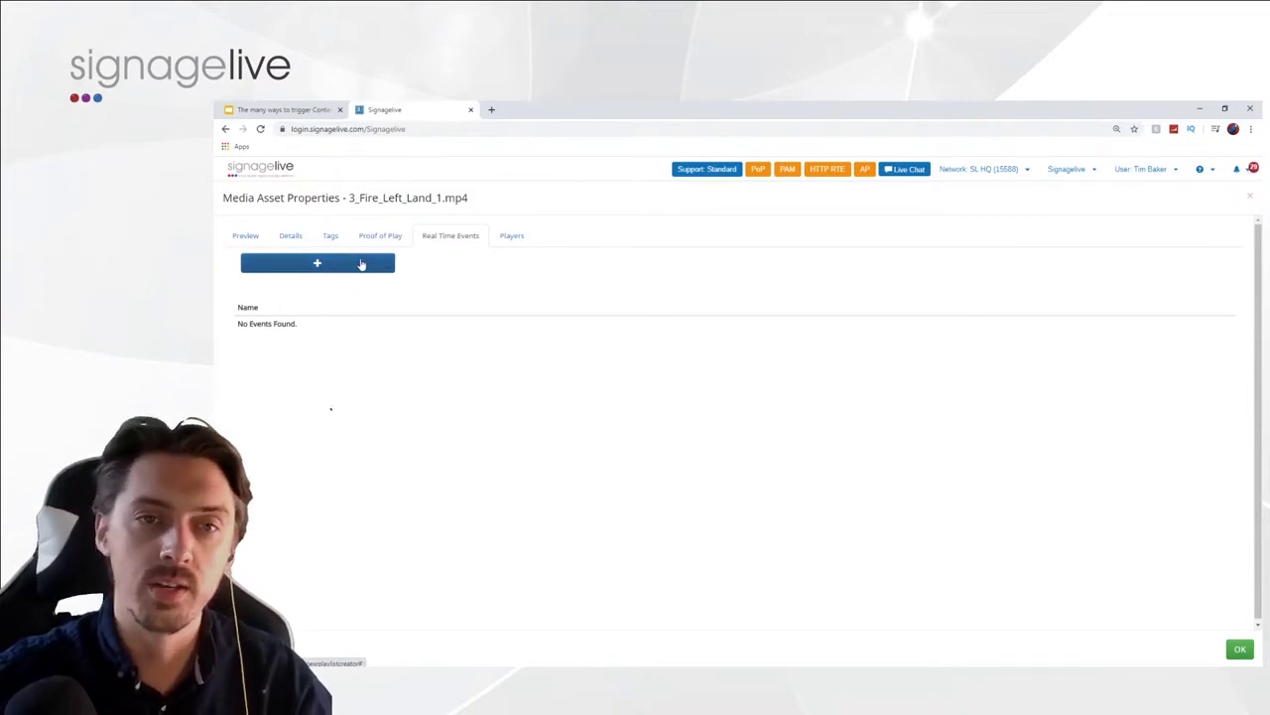
{"action": "left_click", "coordinate": [361, 264]}
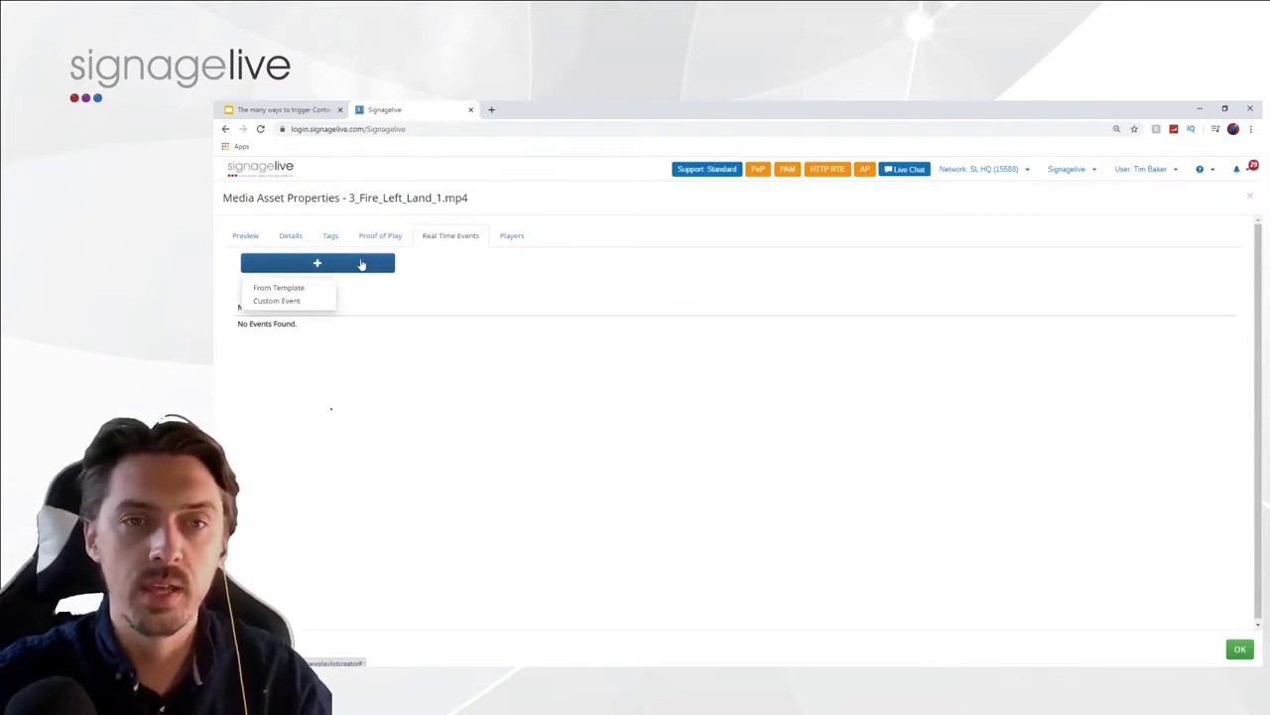
{"action": "left_click", "coordinate": [311, 300]}
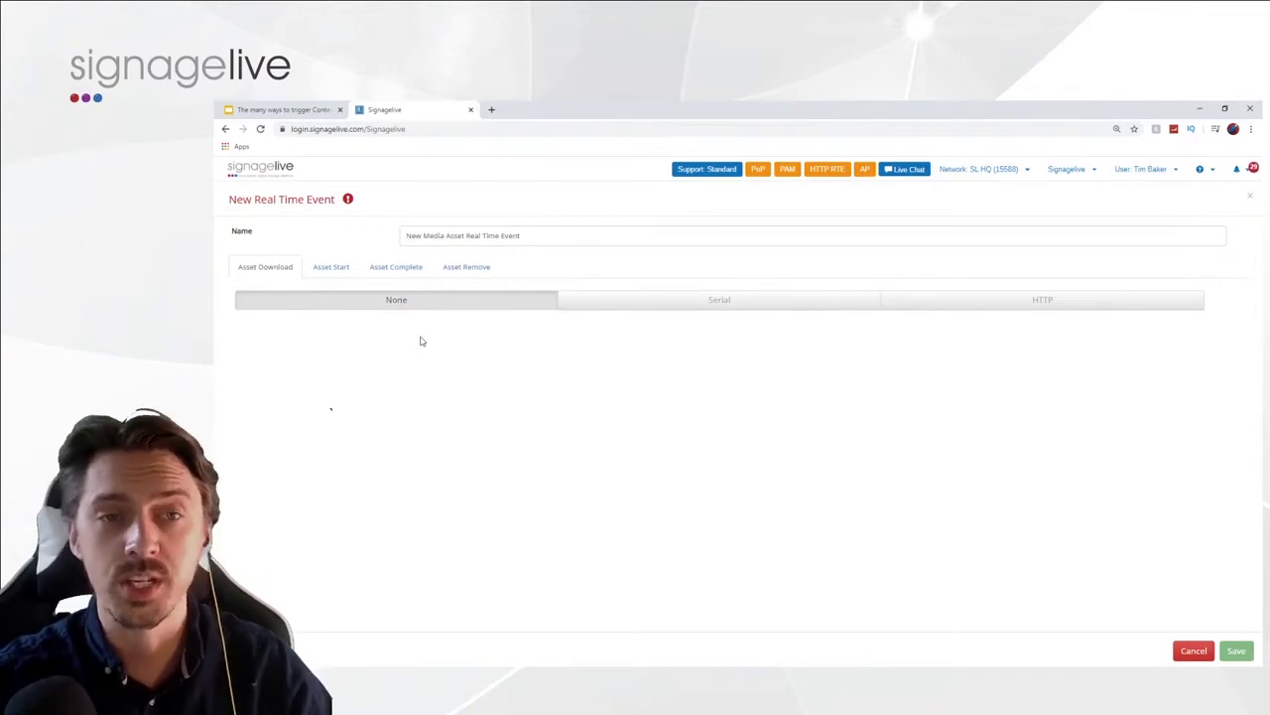
Set the Asset Download trigger to HTTP and review the Asset Start, Complete and Remove tabs.
{"action": "left_click", "coordinate": [636, 308]}
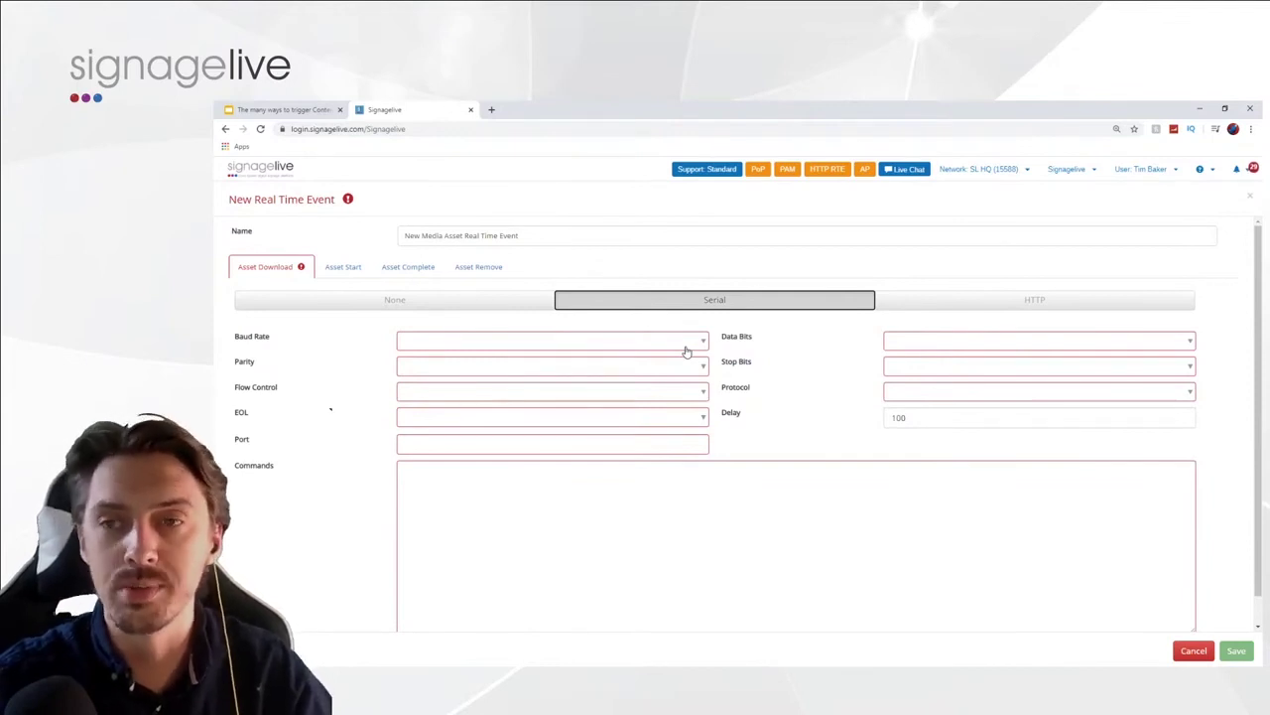
{"action": "left_click", "coordinate": [905, 302]}
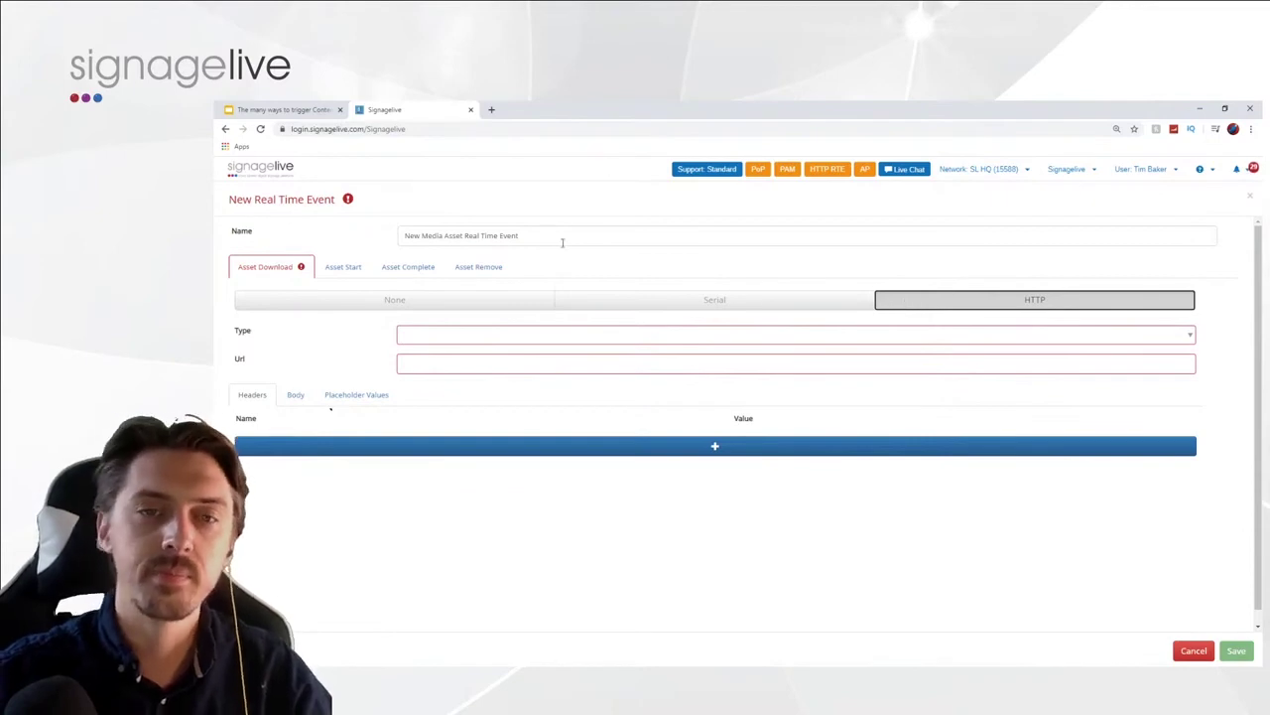
{"action": "left_click", "coordinate": [344, 268]}
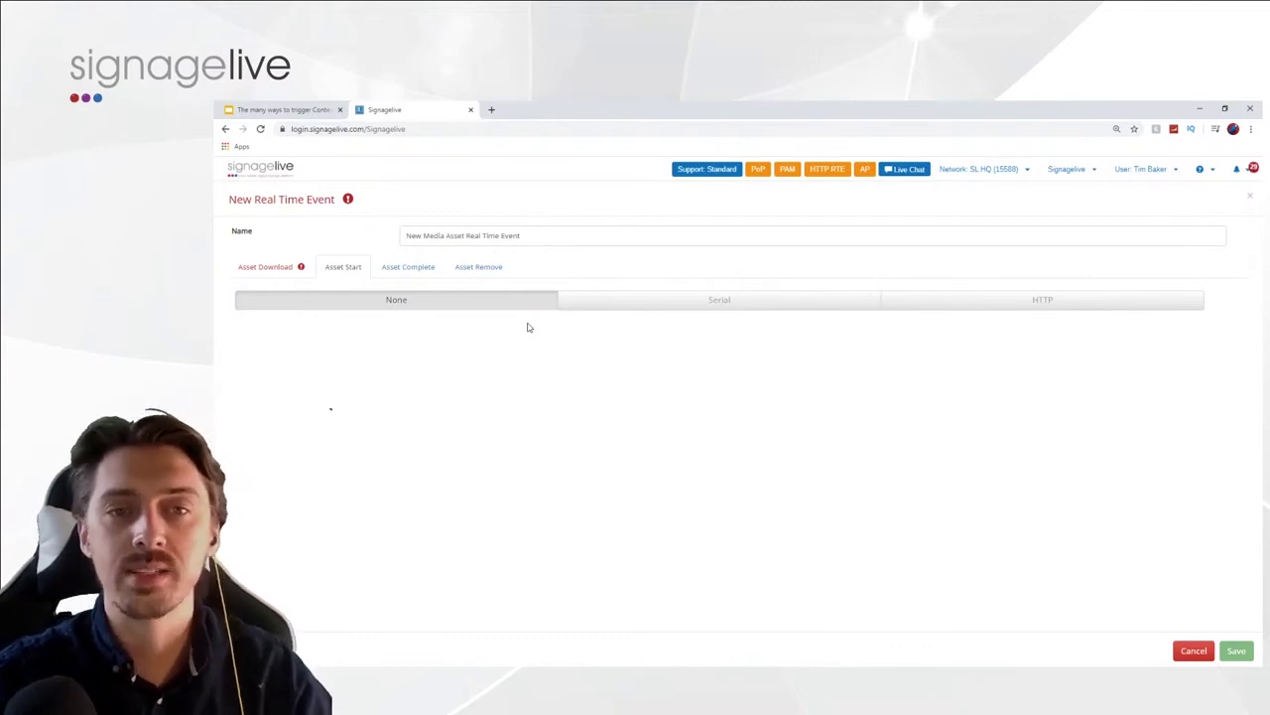
{"action": "left_click", "coordinate": [270, 273]}
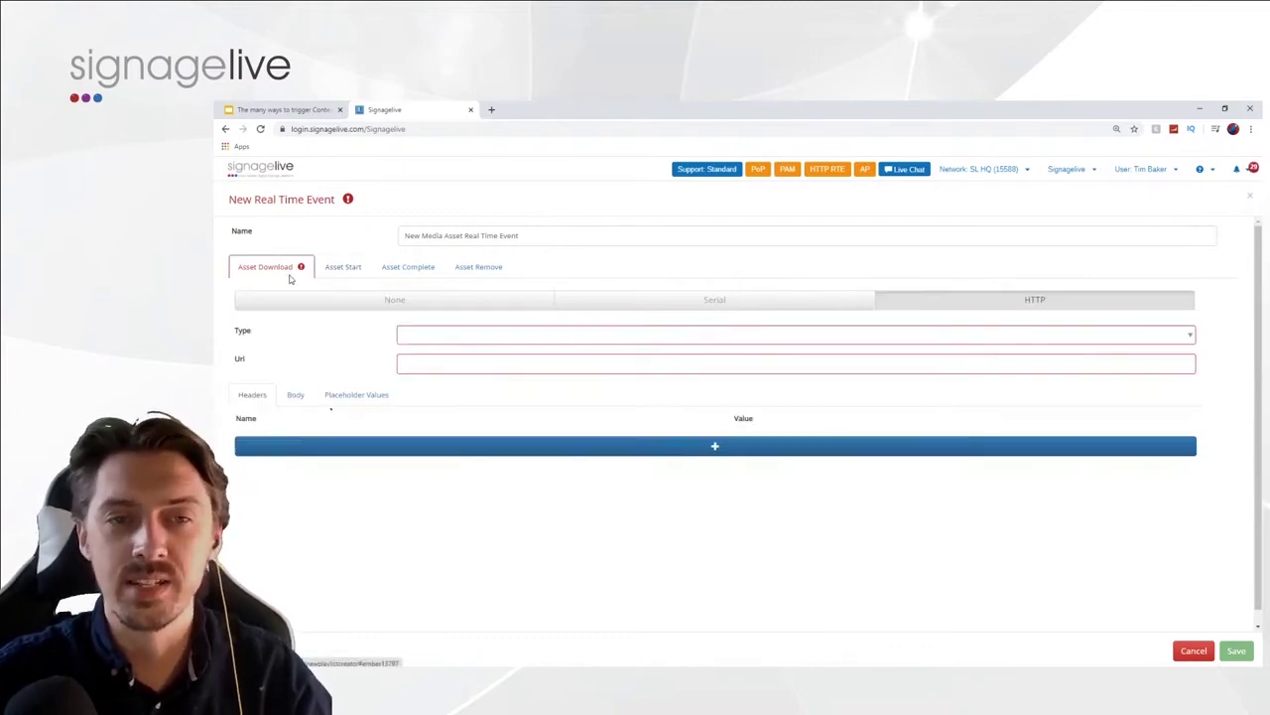
{"action": "left_click", "coordinate": [348, 264]}
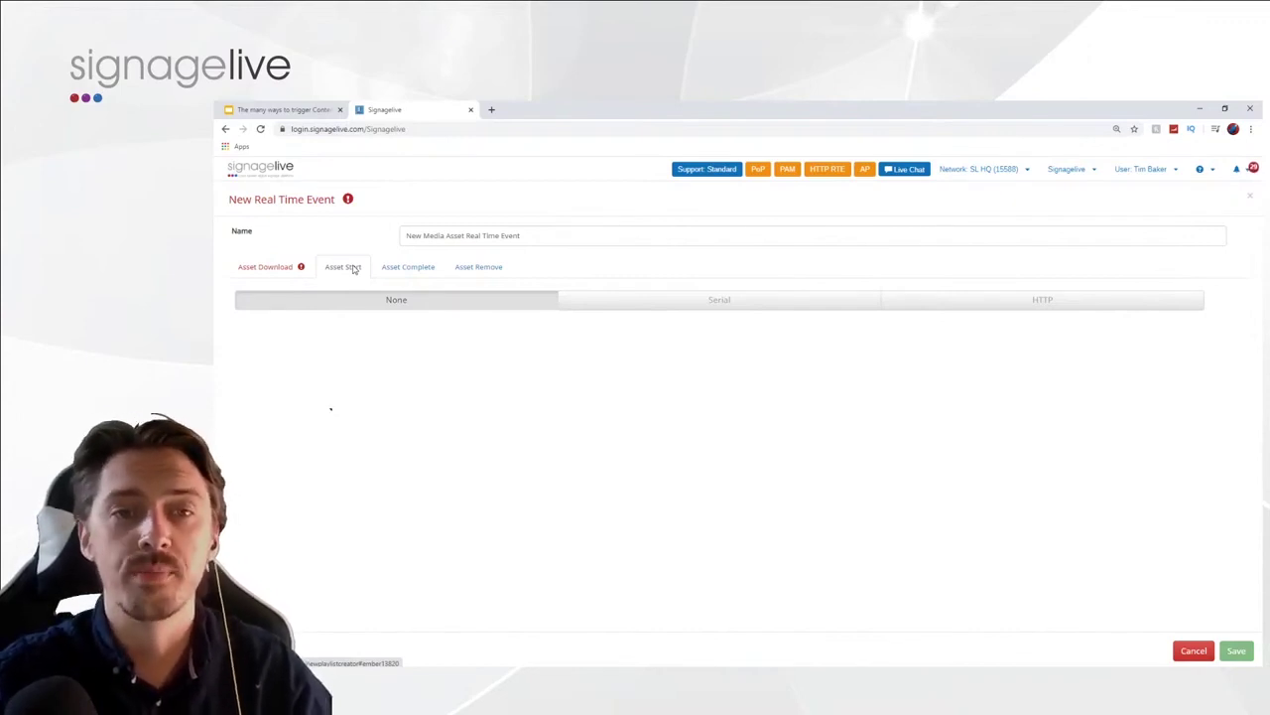
{"action": "left_click", "coordinate": [392, 266]}
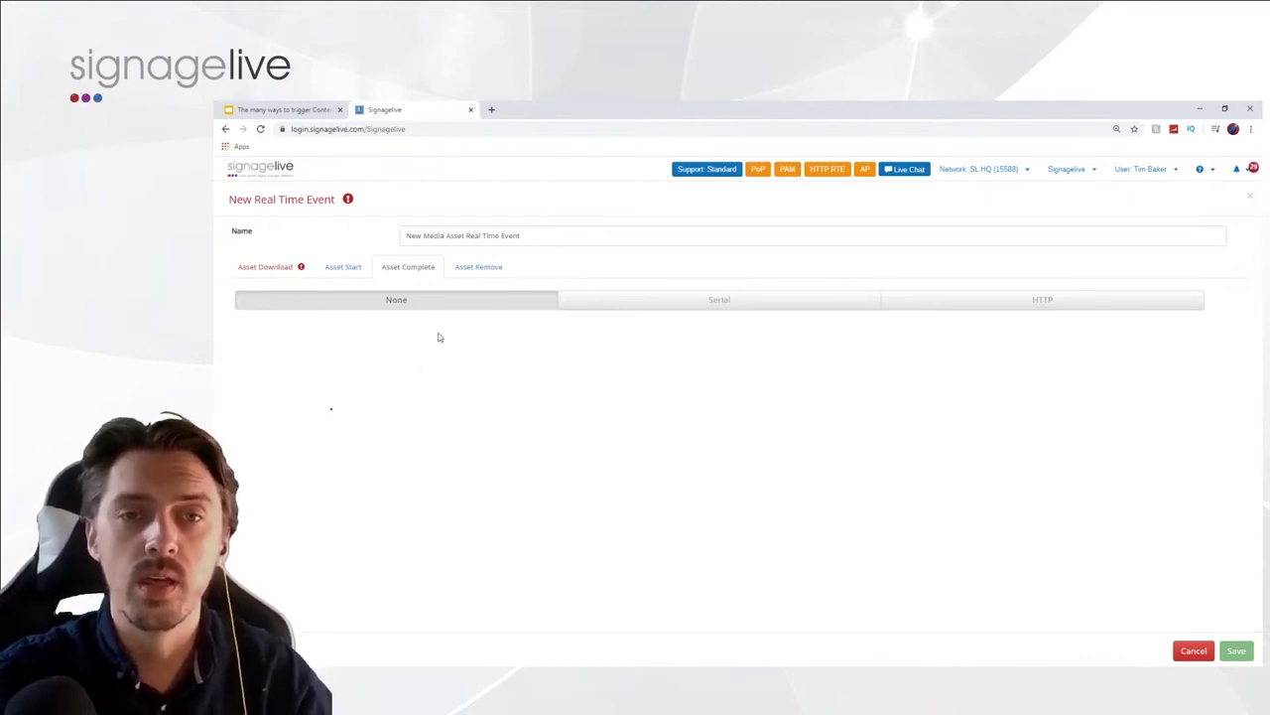
{"action": "left_click", "coordinate": [472, 269]}
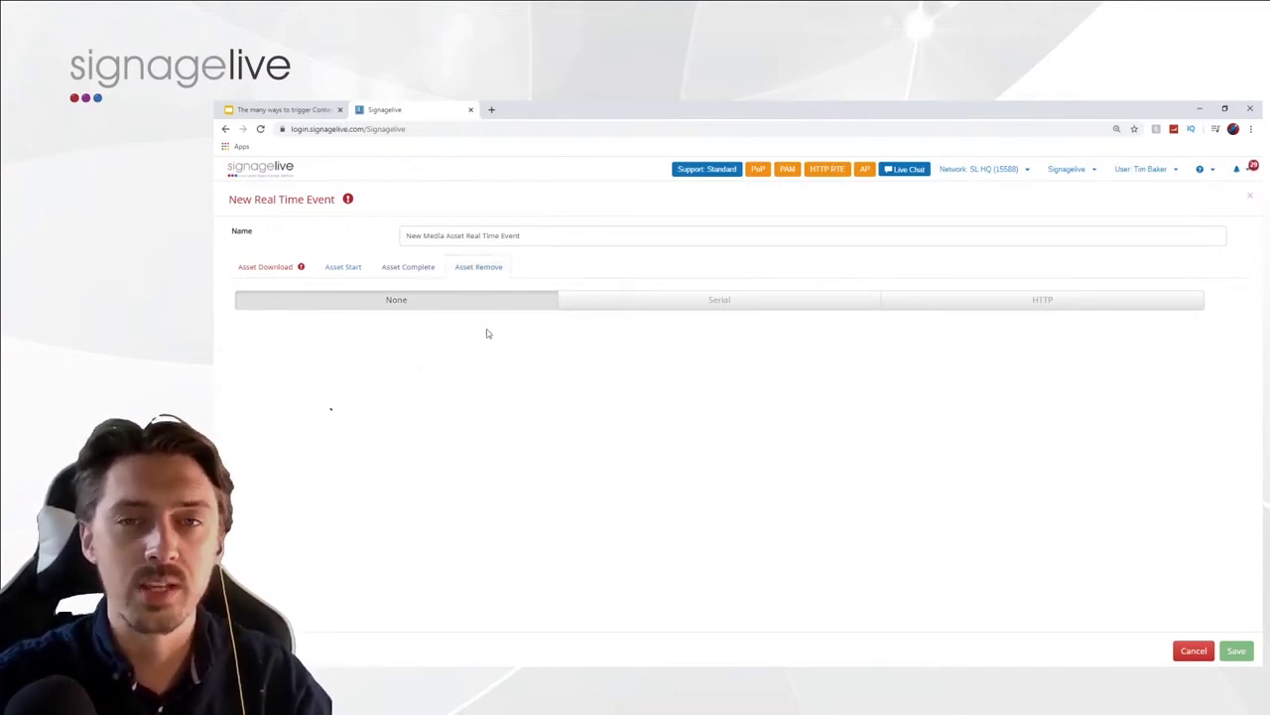